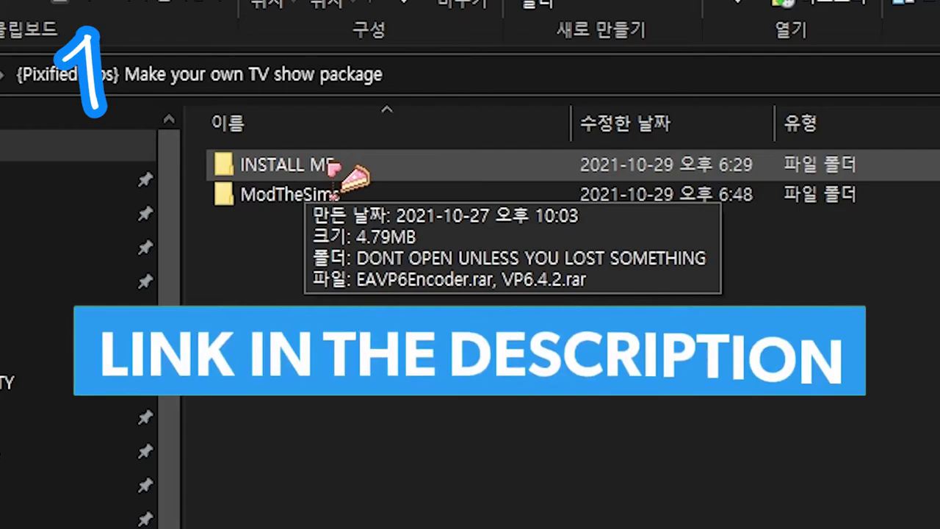
# - Drag the ModTheSims folder from the TV show package folder onto the desktop
pyautogui.click(412, 171)
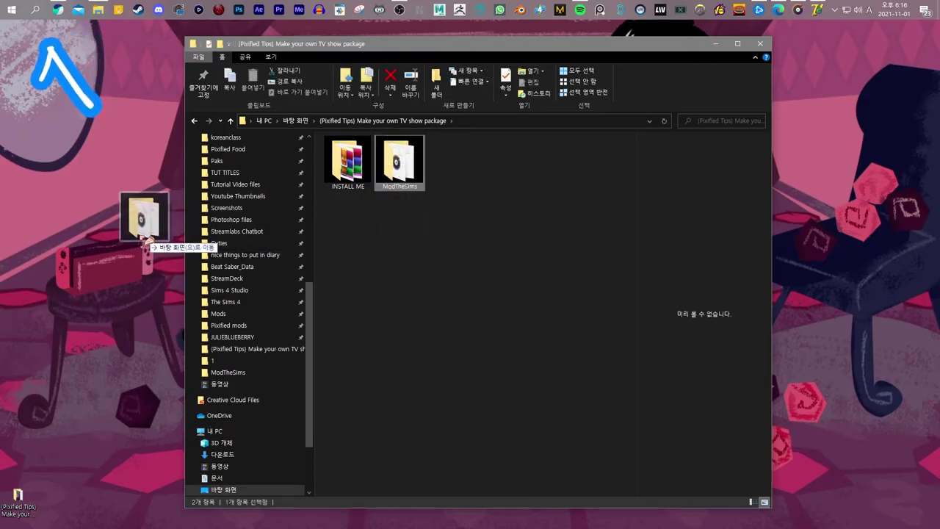
pyautogui.moveTo(65, 156); pyautogui.dragTo(69, 173)
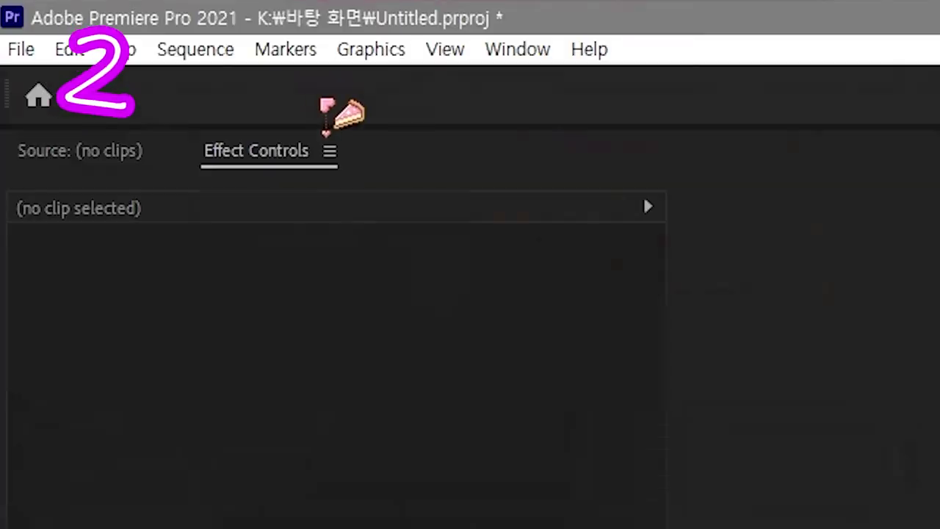
# - Change the sequence frame size to 256×144
pyautogui.click(81, 35)
pyautogui.click(352, 83)
pyautogui.write('256')
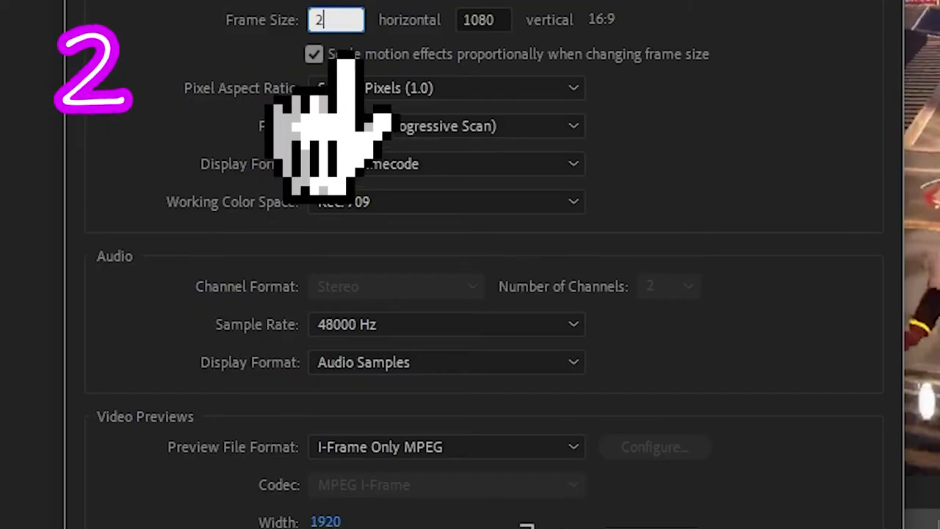
pyautogui.press('Tab')
pyautogui.write('128')
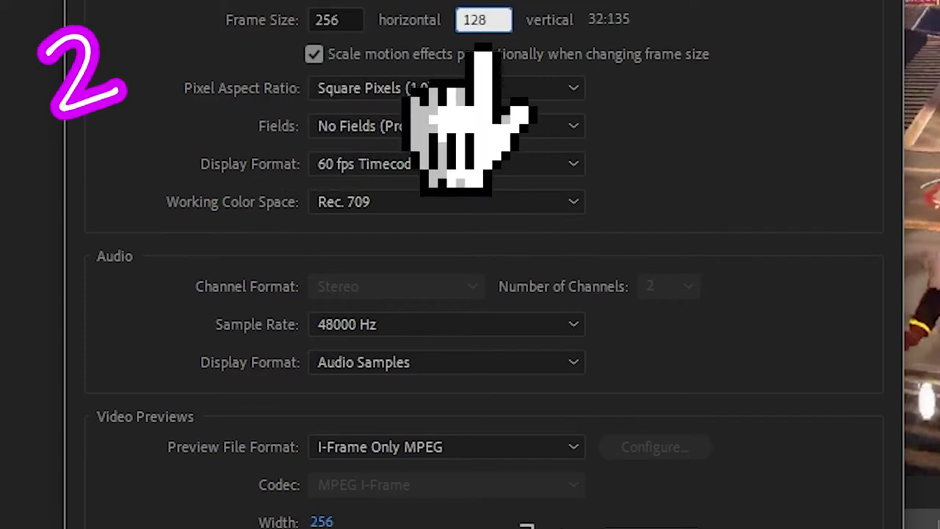
pyautogui.press('BackSpace')
pyautogui.press('BackSpace')
pyautogui.write('44')
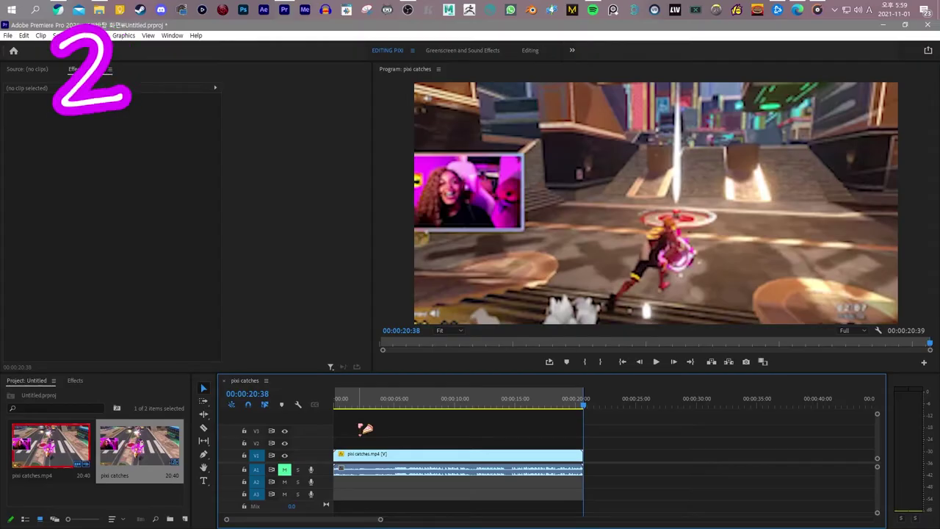
# - Export the sequence as a Microsoft RLE AVI at 15 fps with square pixels
pyautogui.hotkey('ctrl', 'm')
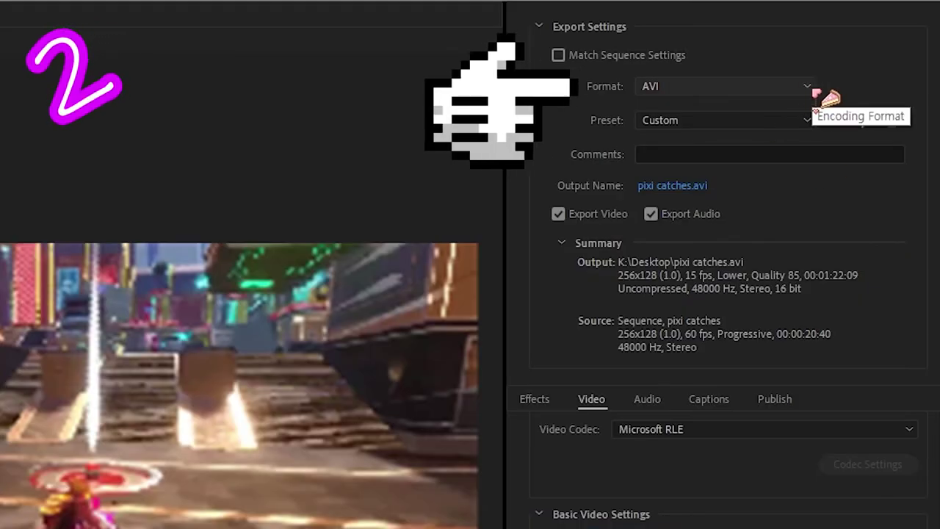
pyautogui.click(903, 429)
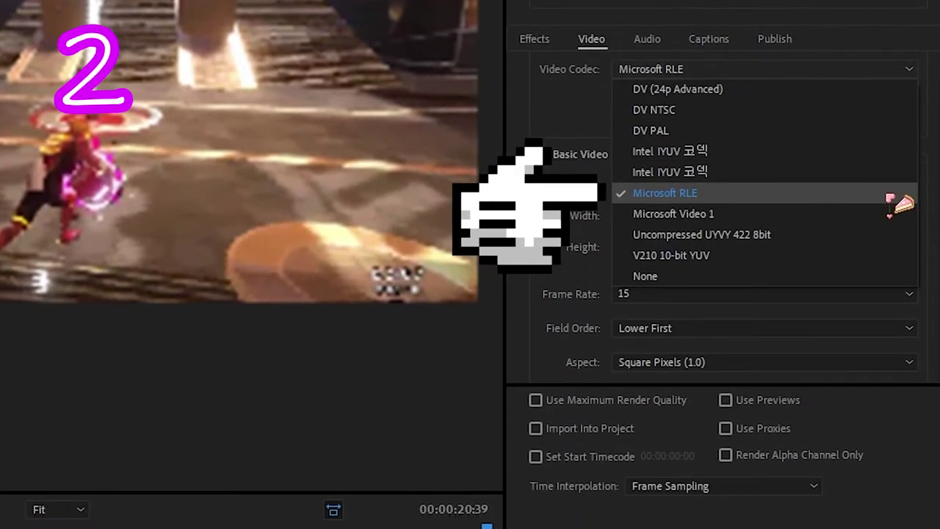
pyautogui.press('Escape')
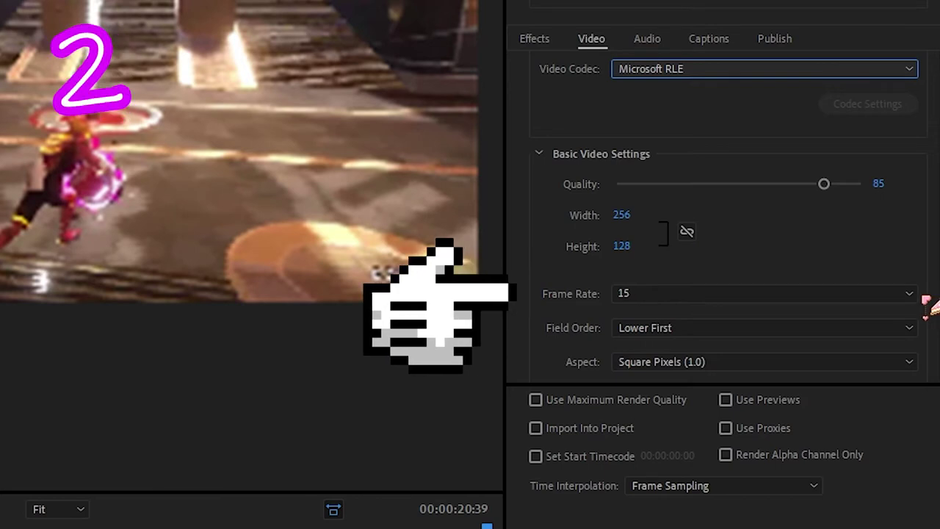
pyautogui.click(915, 362)
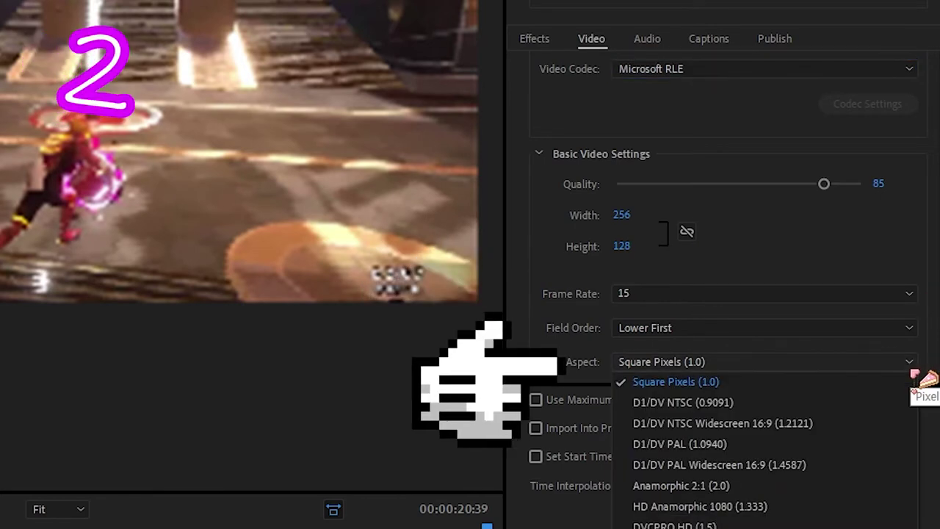
pyautogui.press('Escape')
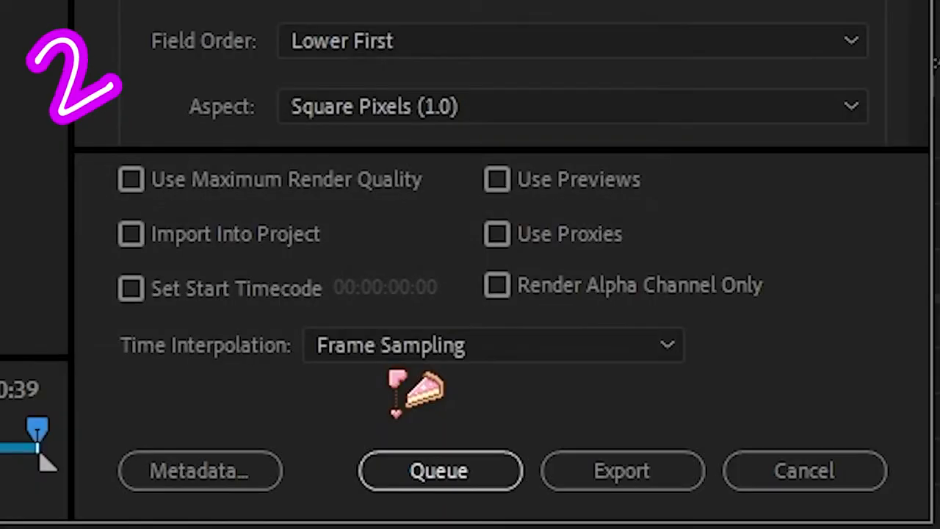
pyautogui.click(619, 483)
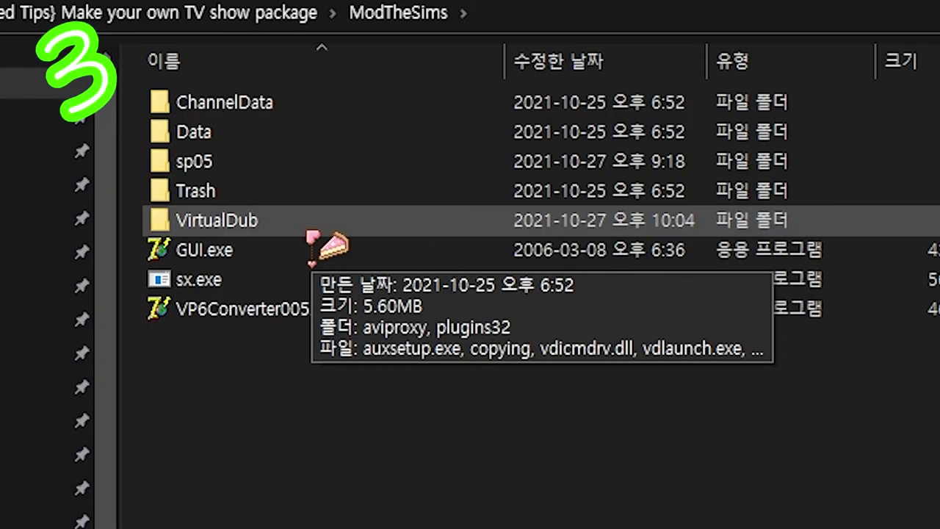
# - Launch VirtualDub and open vid1.avi
pyautogui.doubleClick(310, 234)
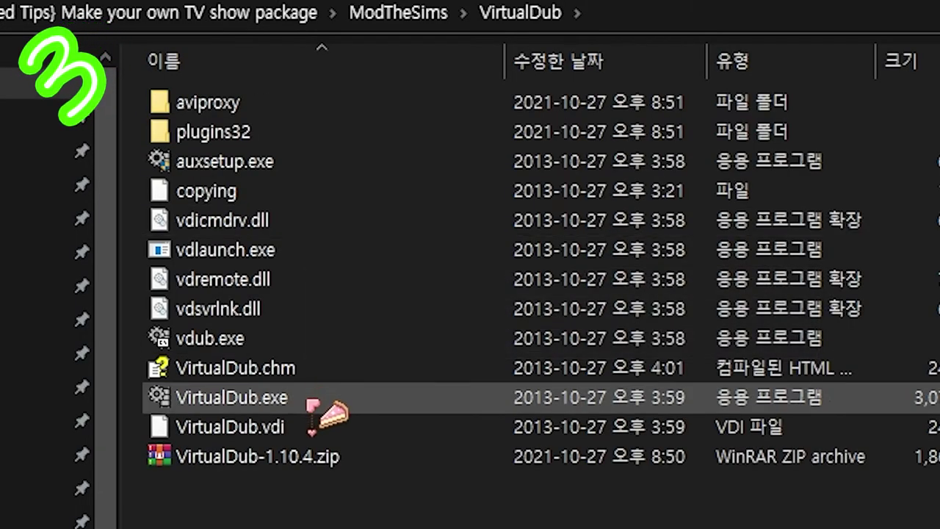
pyautogui.doubleClick(309, 403)
pyautogui.click(29, 94)
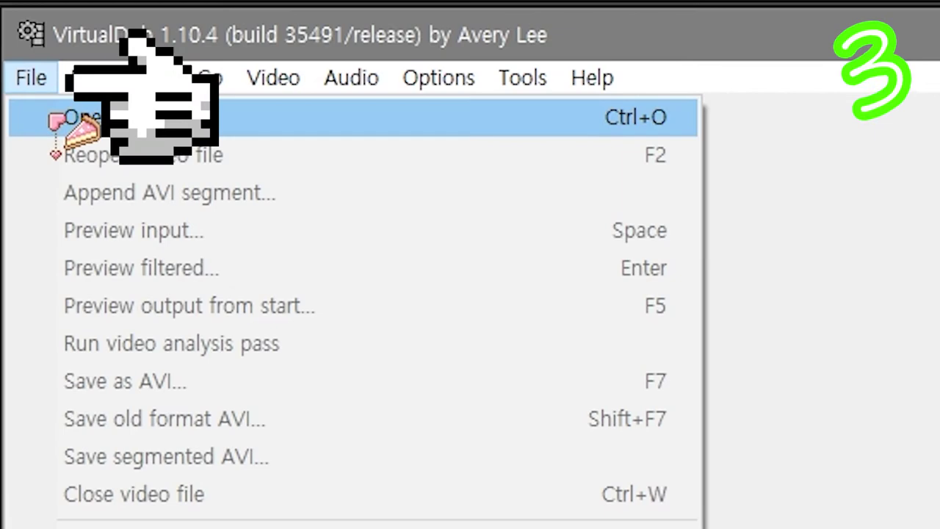
pyautogui.click(59, 121)
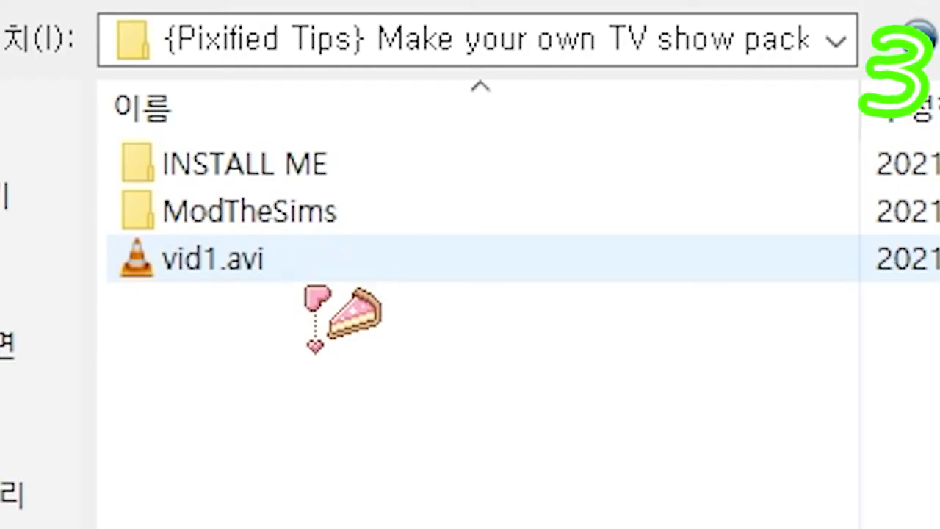
pyautogui.doubleClick(287, 264)
# - Set audio to full processing with uncompressed PCM and save it as vid1audio.wav
pyautogui.click(353, 49)
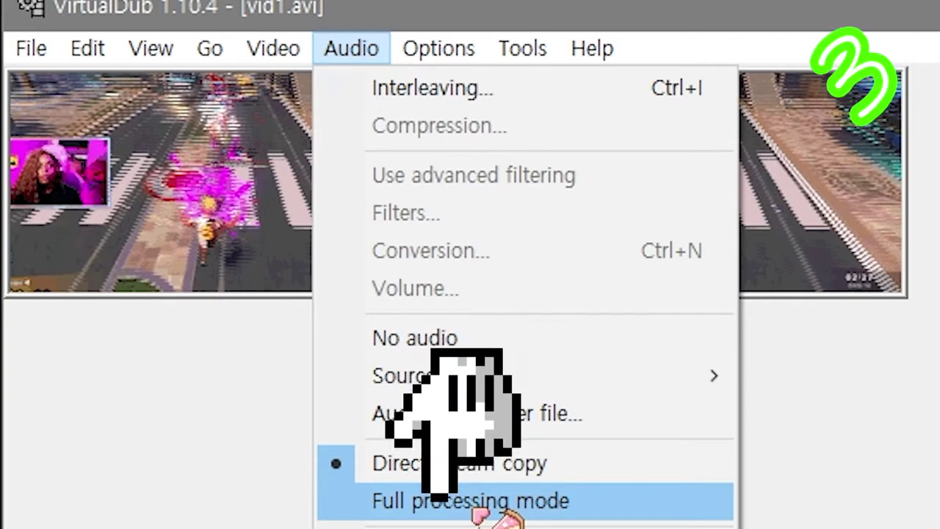
pyautogui.click(477, 501)
pyautogui.click(353, 48)
pyautogui.click(383, 139)
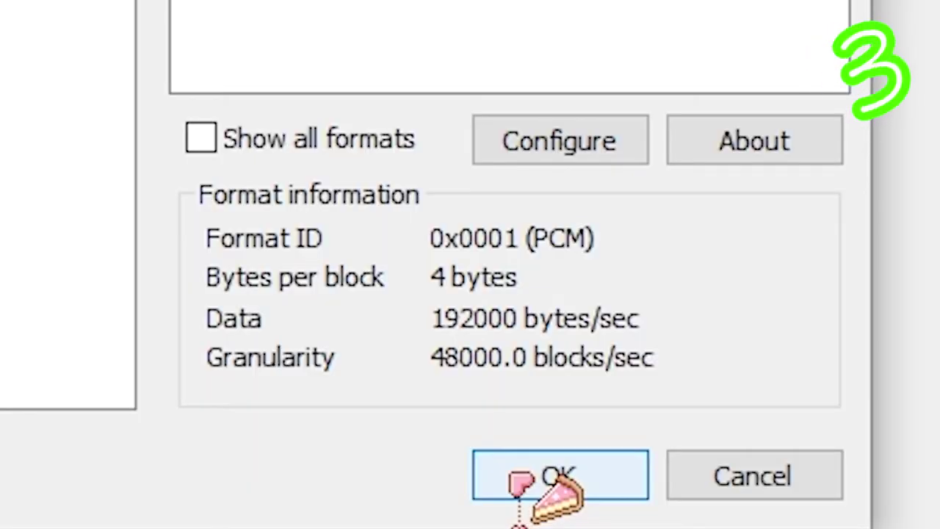
pyautogui.click(516, 481)
pyautogui.click(31, 46)
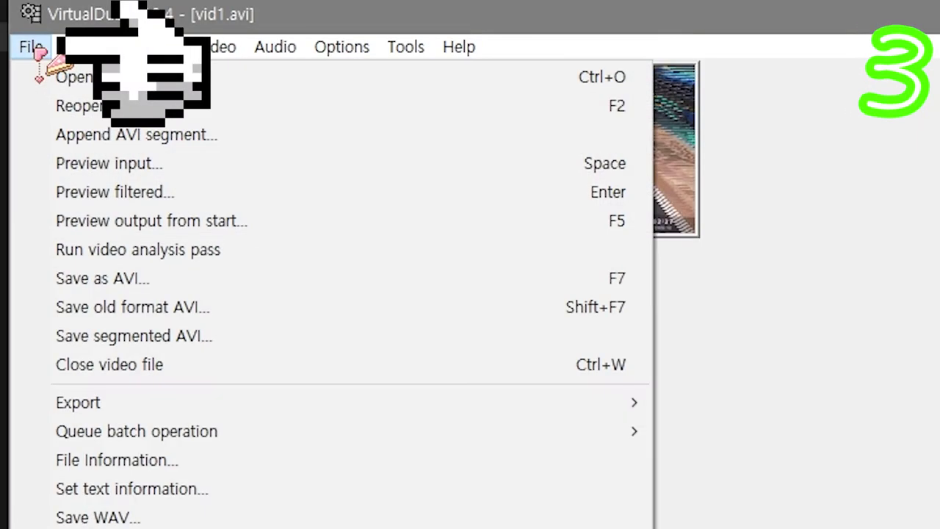
pyautogui.click(140, 518)
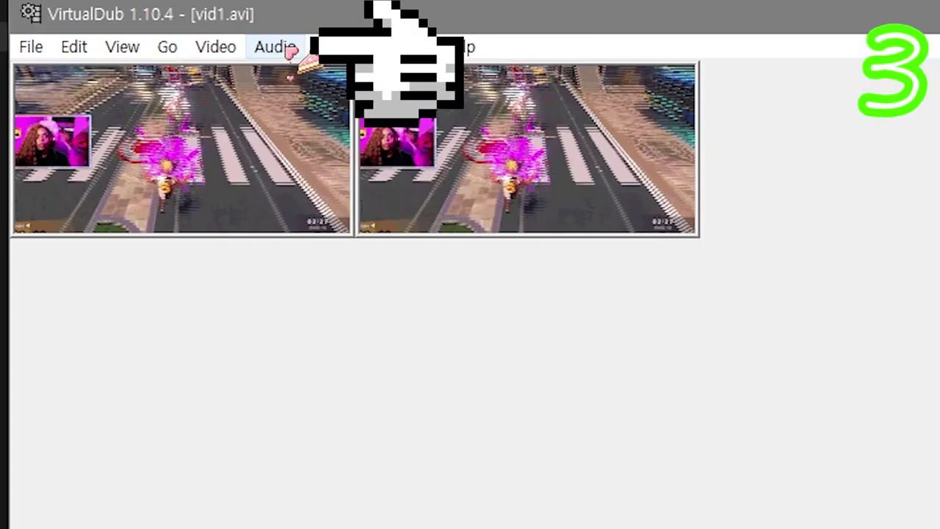
# - Save the WAV, then use vid1audio.wav as the video's audio from another file
pyautogui.click(278, 46)
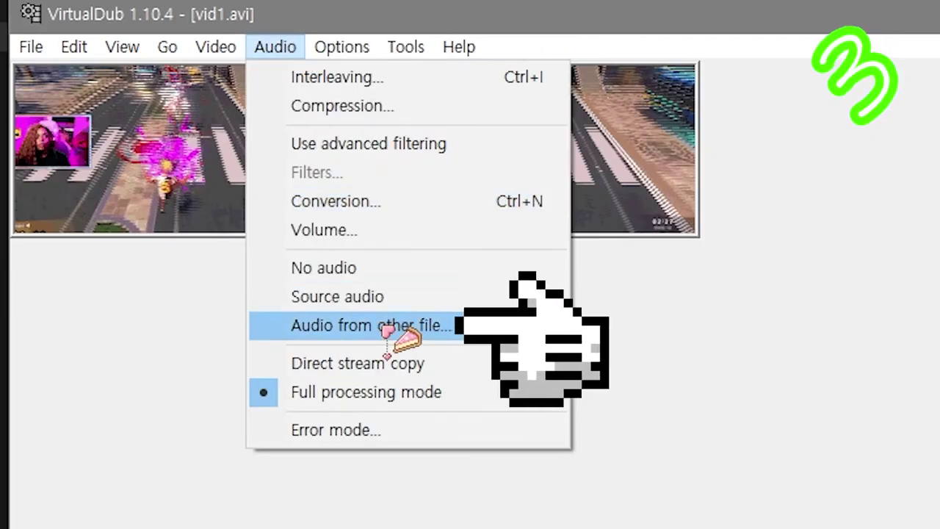
pyautogui.click(387, 330)
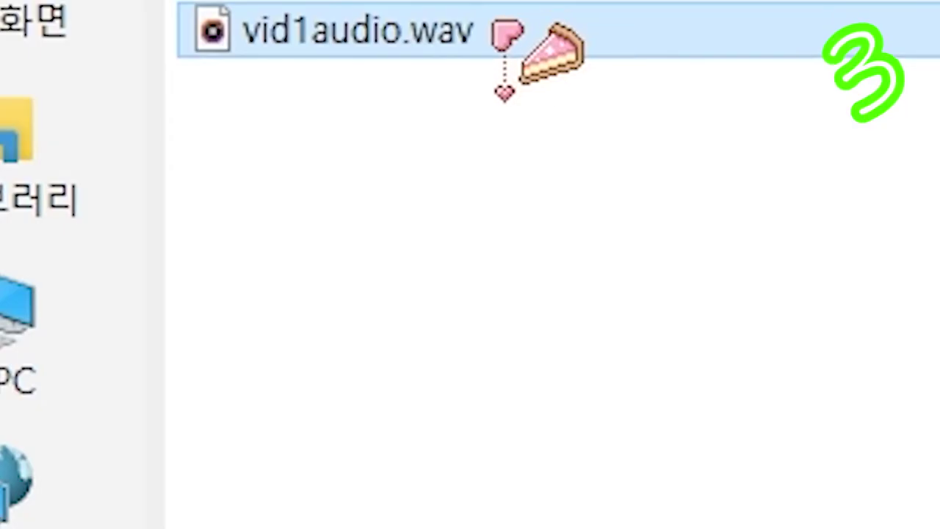
pyautogui.doubleClick(459, 41)
pyautogui.click(275, 46)
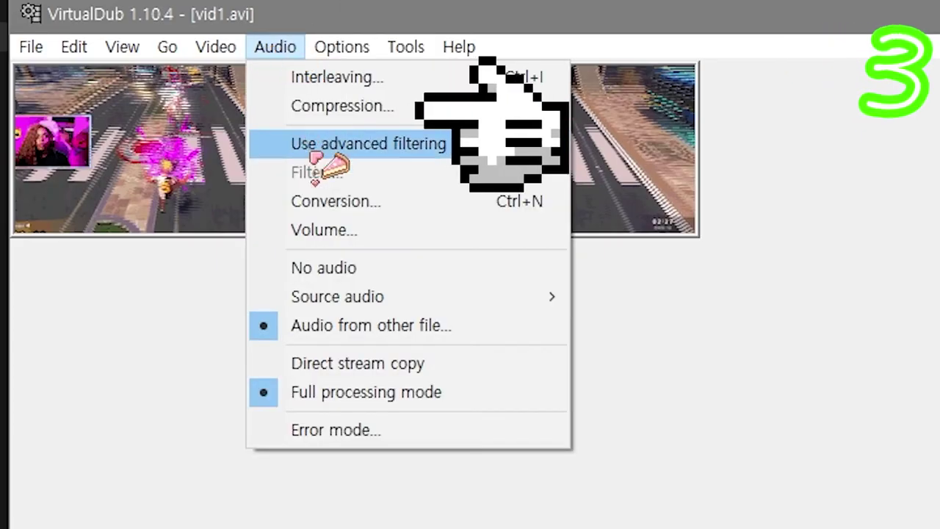
# - Set the audio compression to MPEG Layer-3
pyautogui.click(338, 105)
pyautogui.click(95, 221)
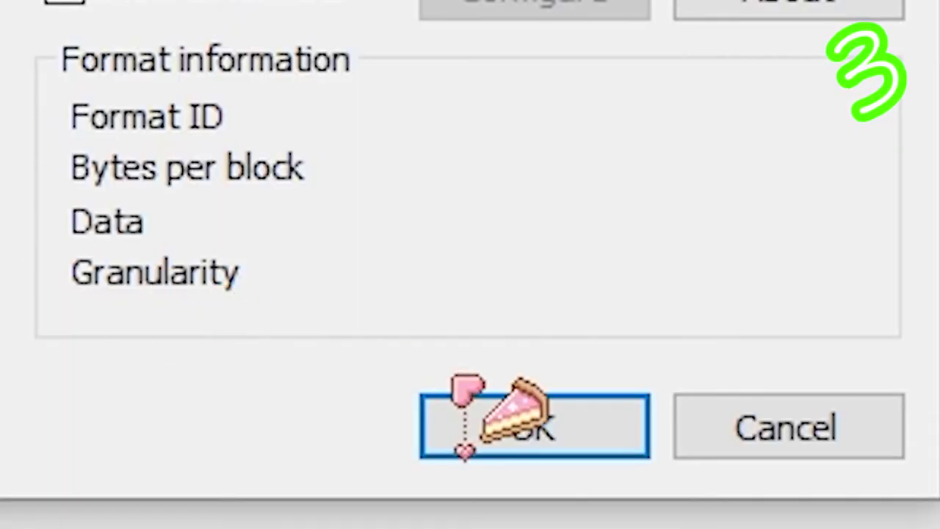
pyautogui.click(510, 439)
# - Start saving the video with its new soundtrack as a new AVI
pyautogui.click(216, 46)
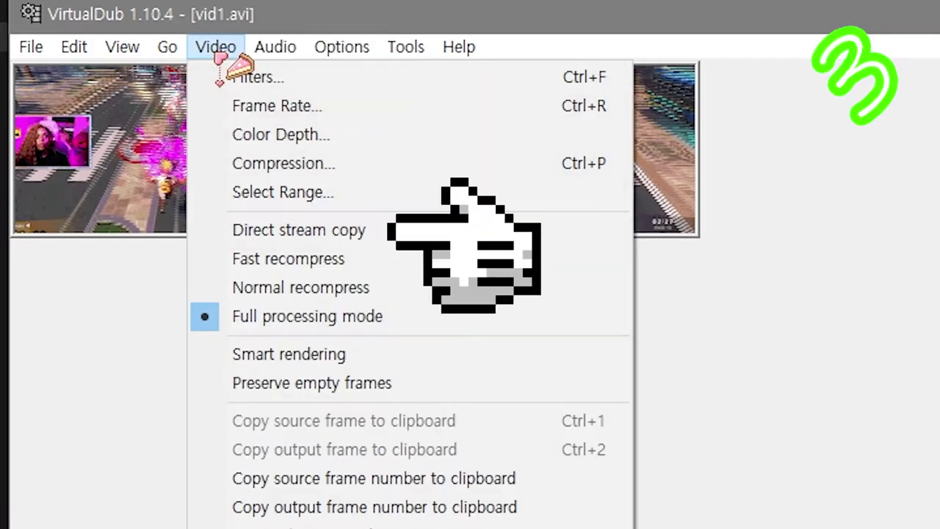
pyautogui.moveTo(36, 51)
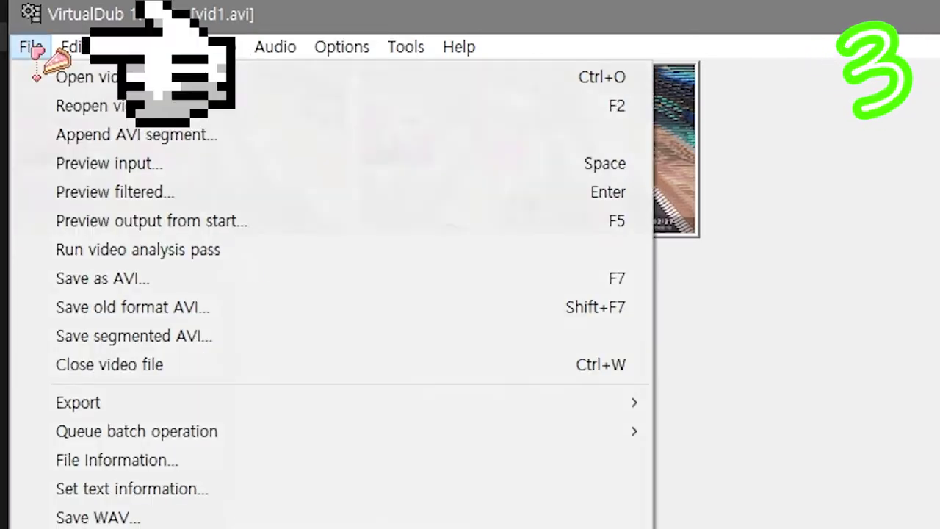
pyautogui.click(169, 277)
pyautogui.write('F')
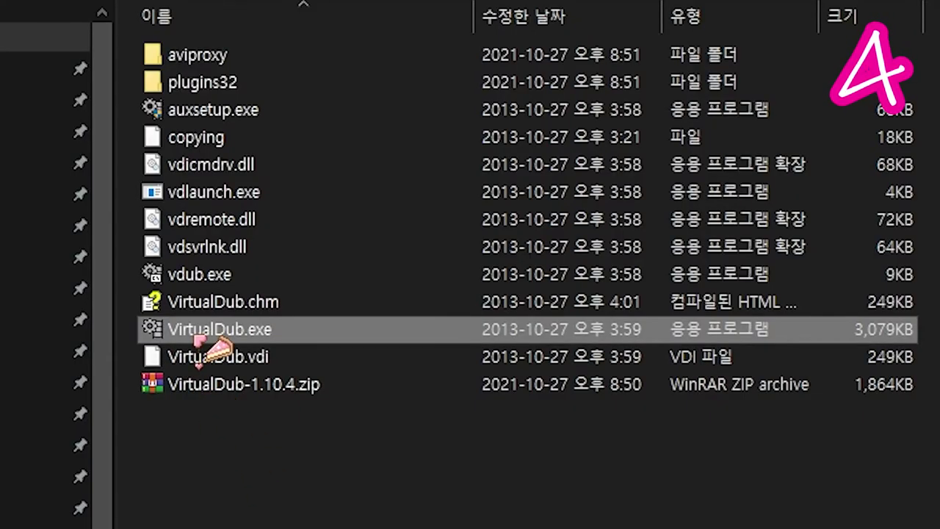
# - Launch VirtualDub and open vid1OFFICIAL.avi
pyautogui.doubleClick(209, 329)
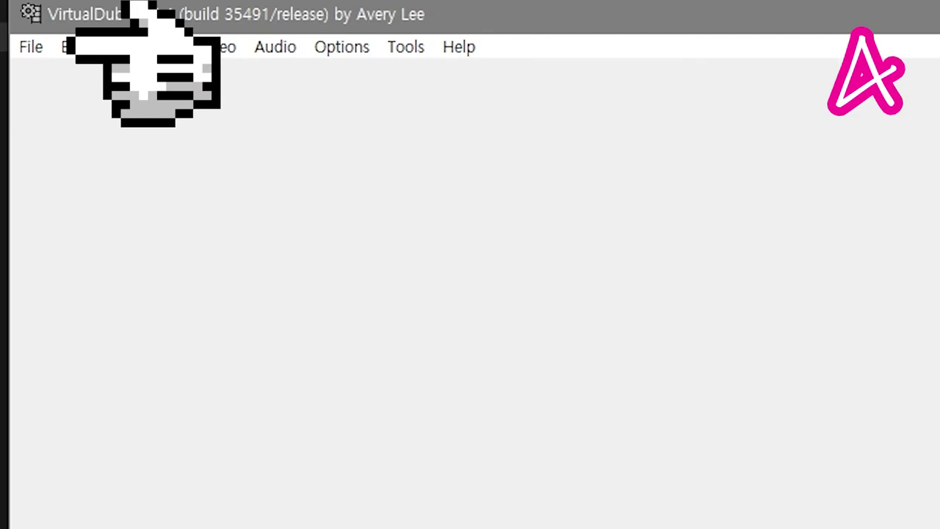
pyautogui.click(33, 48)
pyautogui.click(110, 77)
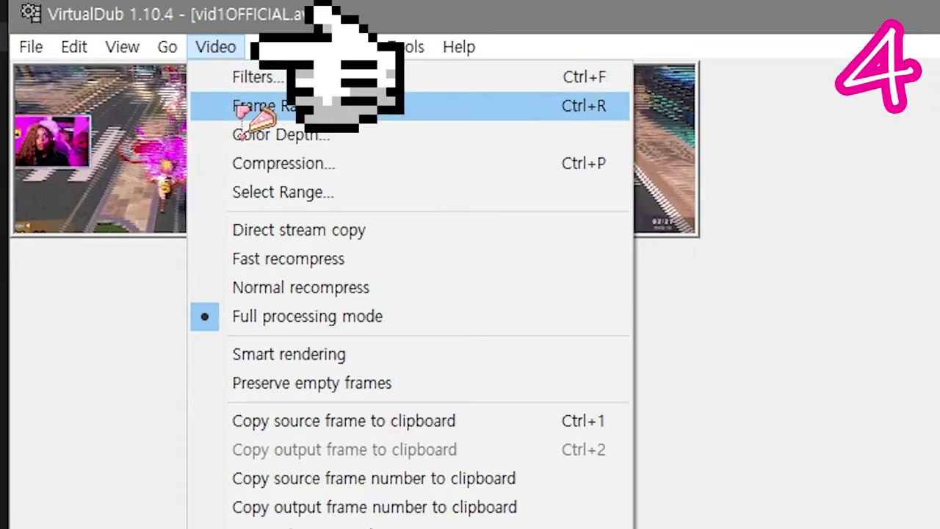
# - Set VP60 Simple Profile video compression and save as vid1OFFICIALofficial.avi
pyautogui.click(382, 163)
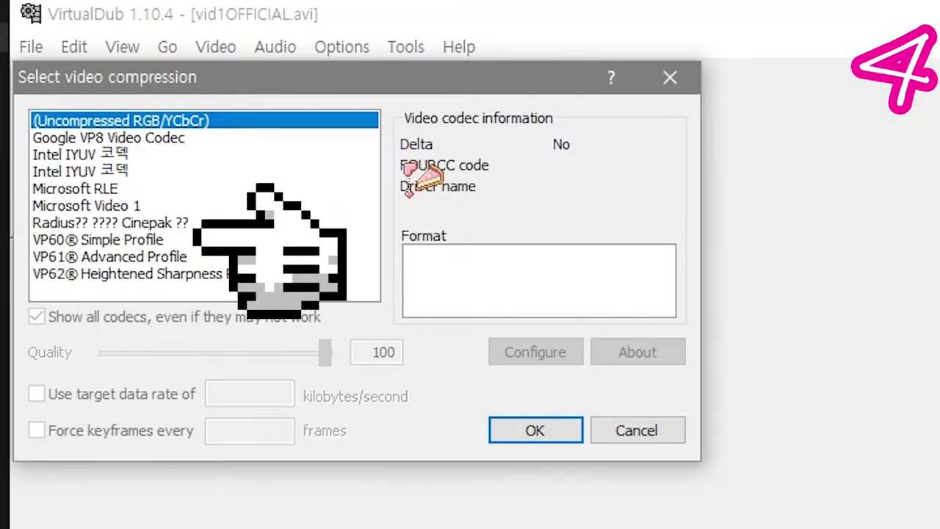
pyautogui.click(316, 239)
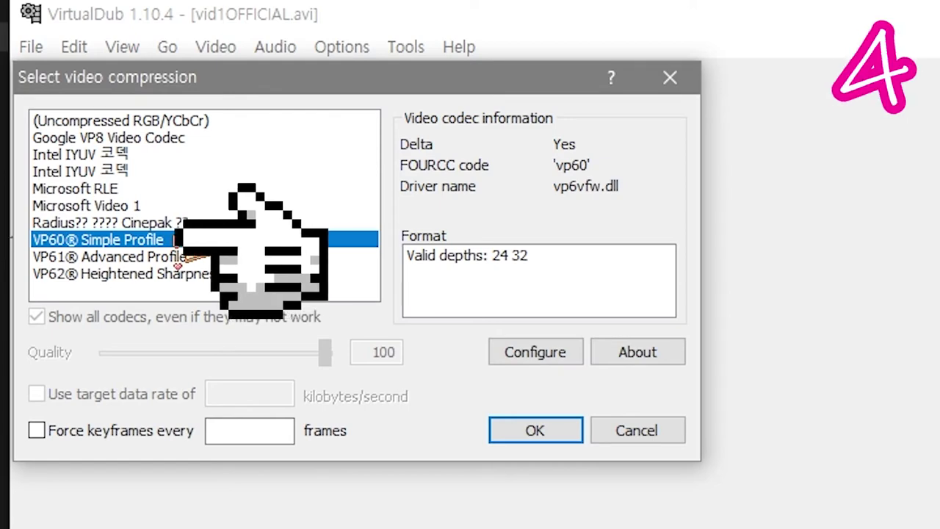
pyautogui.click(664, 470)
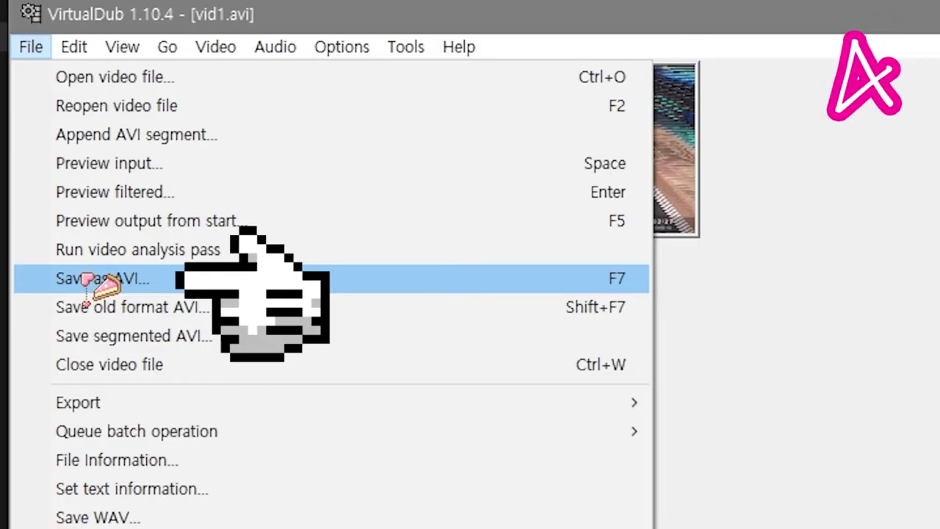
pyautogui.click(95, 283)
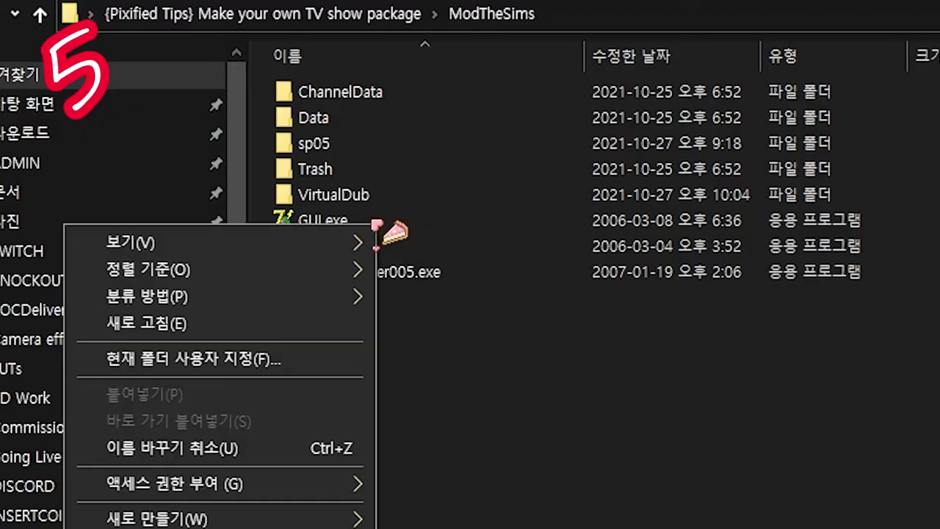
# - Save the VP60 AVI, then load vid1audio.wav into Generic stream Creator as administrator
pyautogui.click(365, 217)
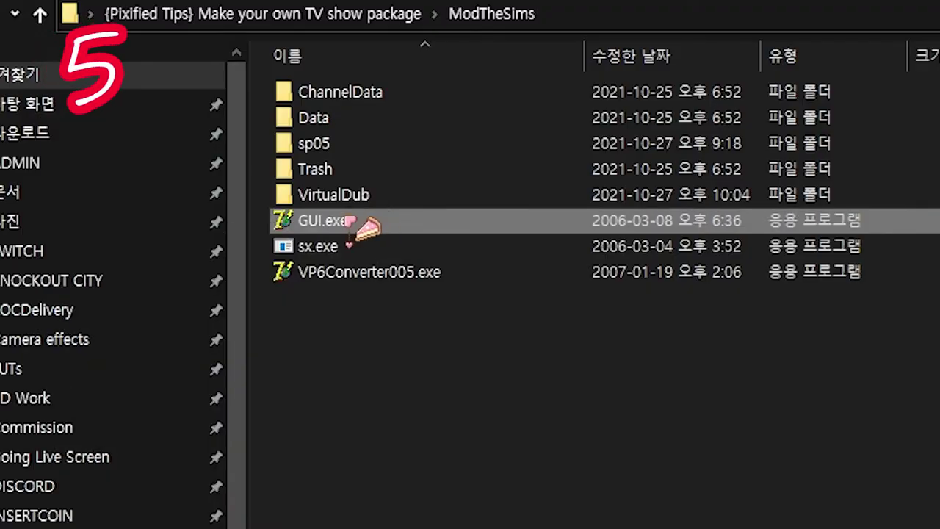
pyautogui.rightClick(351, 220)
pyautogui.click(345, 239)
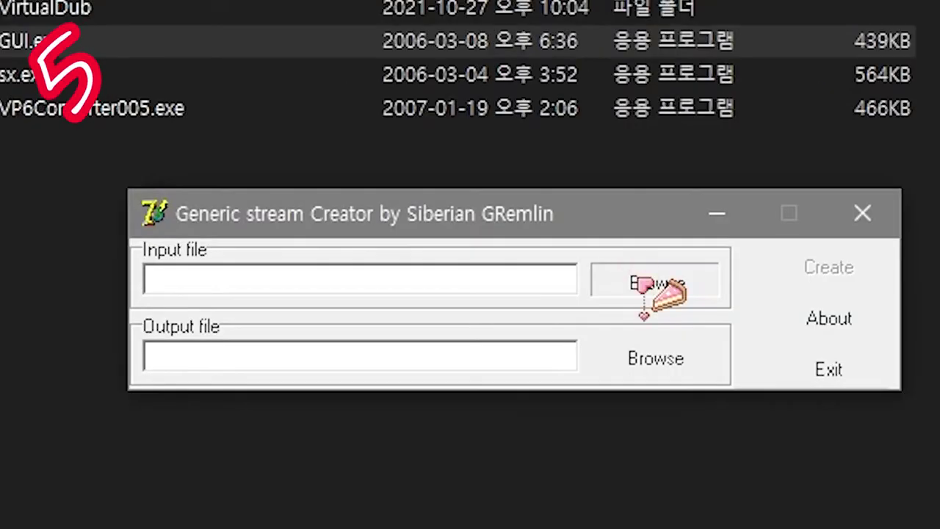
pyautogui.click(638, 282)
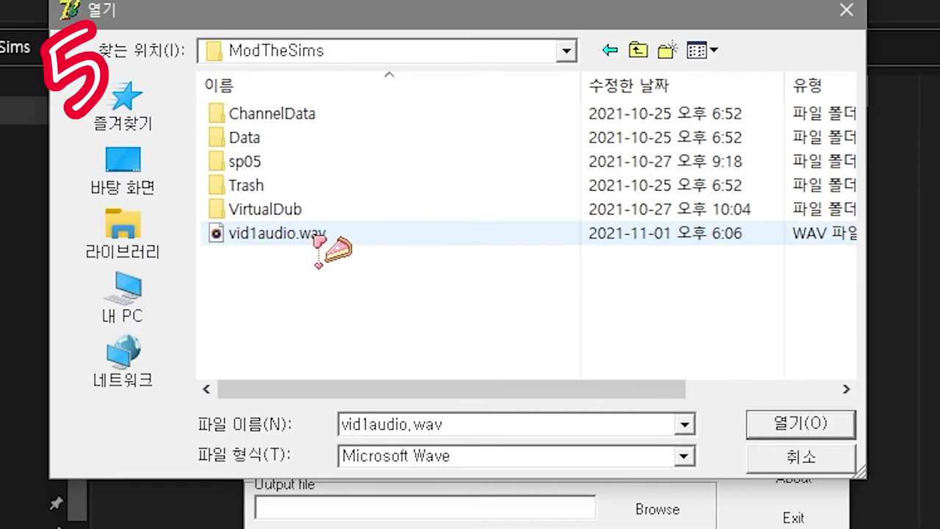
pyautogui.click(317, 239)
pyautogui.doubleClick(317, 239)
# - Add 15 fps and loop arguments, create vid1audio.dat, and exit the tool
pyautogui.write('" -fps"15" -loops"-1" -loope"-1')
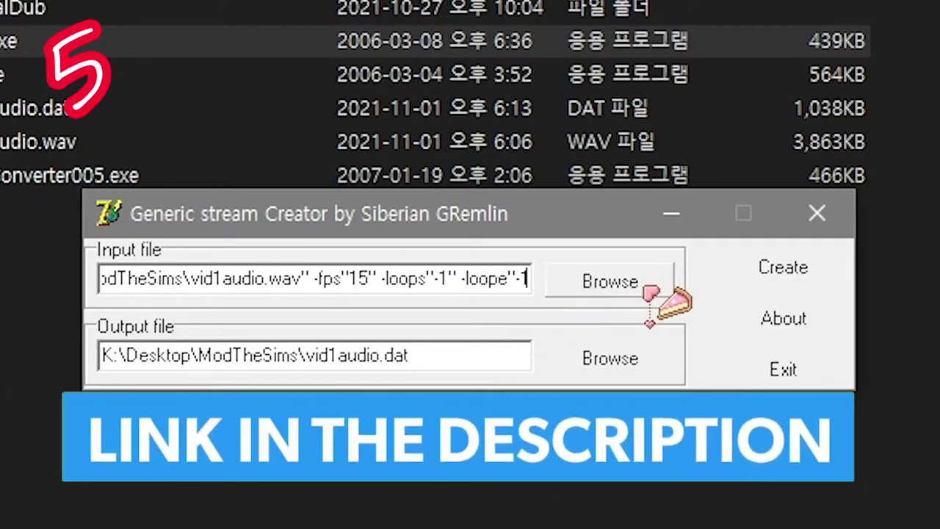
pyautogui.click(786, 265)
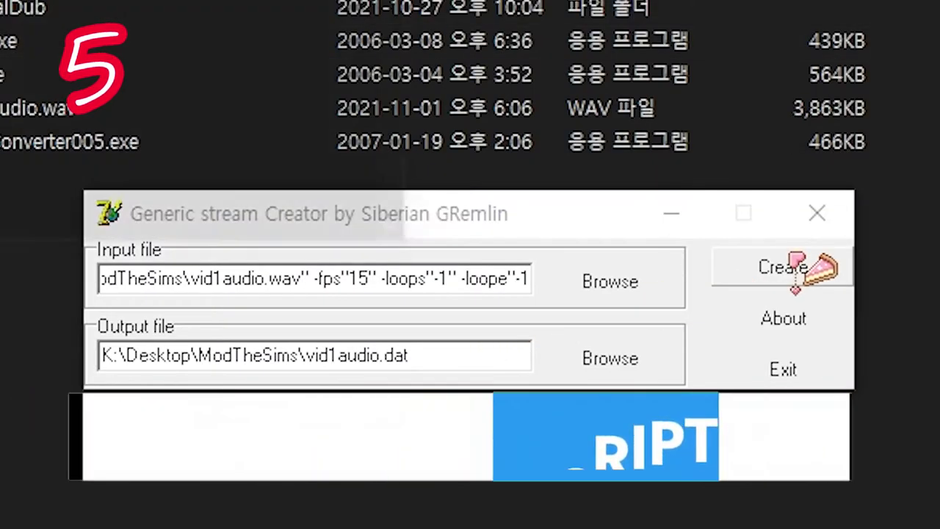
pyautogui.click(772, 382)
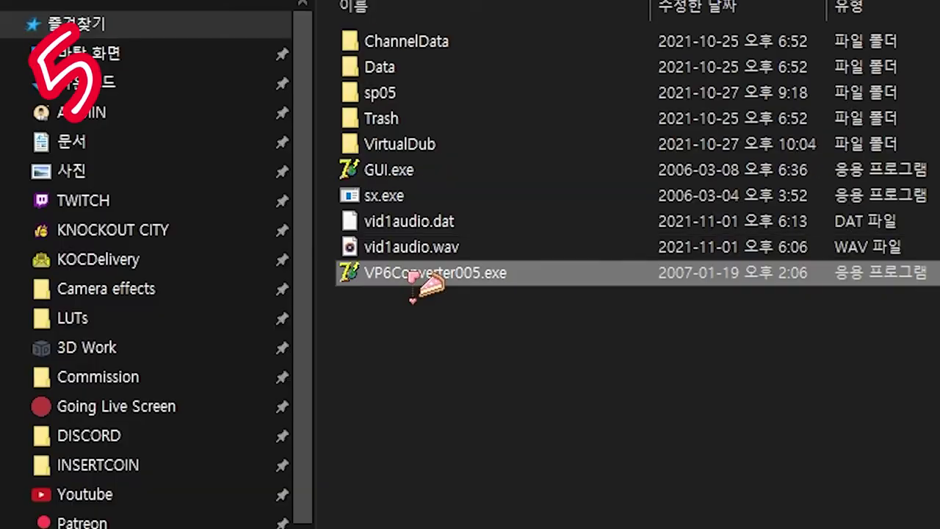
pyautogui.rightClick(433, 273)
# - Load the VP60 AVI into VP6 Converter, enable audio, and attach vid1audio.dat
pyautogui.click(403, 321)
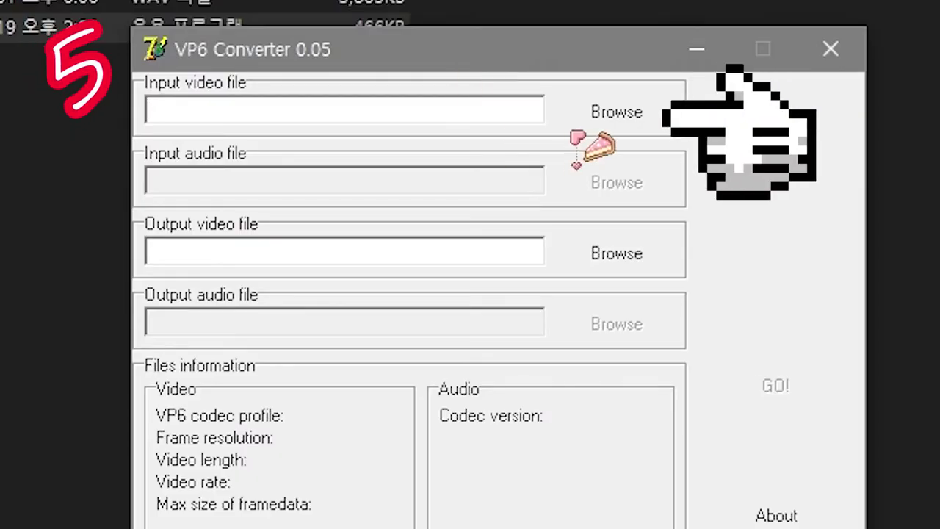
pyautogui.click(606, 112)
pyautogui.doubleClick(450, 199)
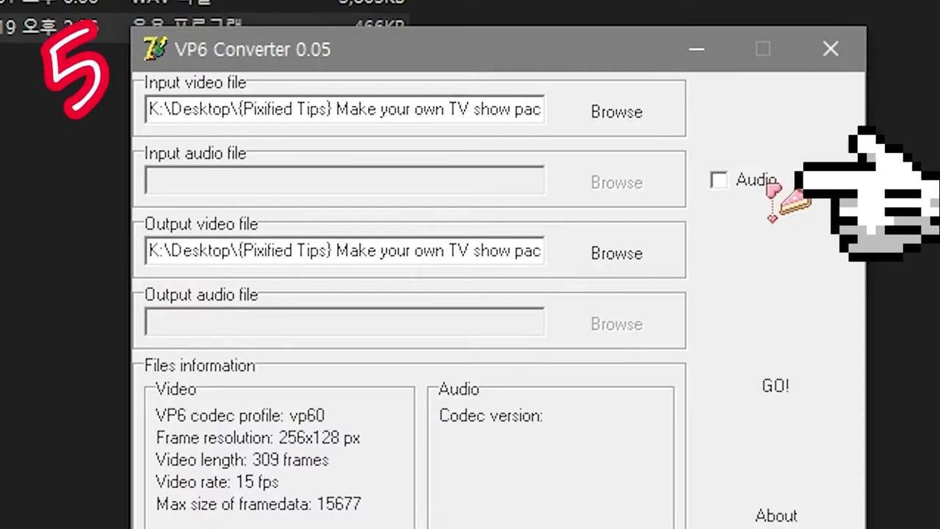
pyautogui.click(763, 182)
pyautogui.click(617, 182)
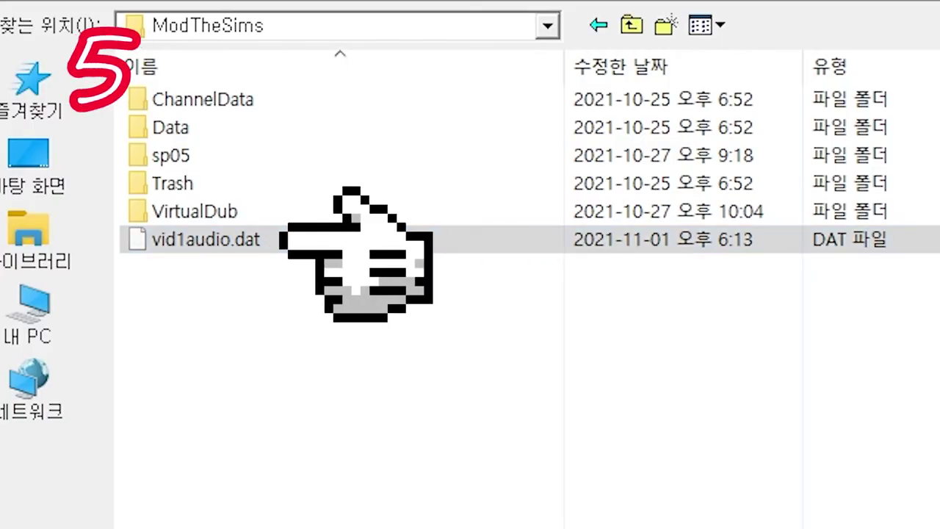
pyautogui.doubleClick(316, 239)
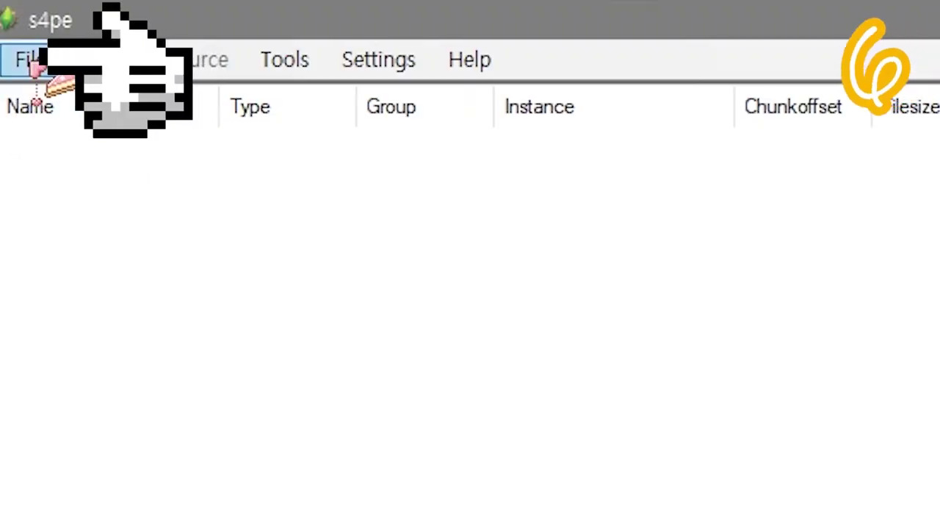
# - Open SP05's ClientFullBuild0.package from The Sims 4 game folder
pyautogui.click(31, 61)
pyautogui.click(158, 147)
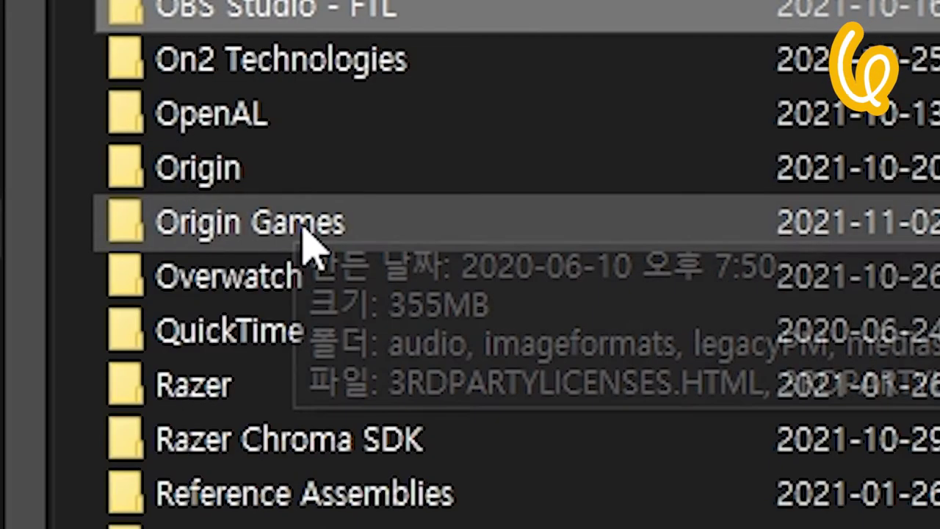
pyautogui.doubleClick(353, 235)
pyautogui.doubleClick(243, 96)
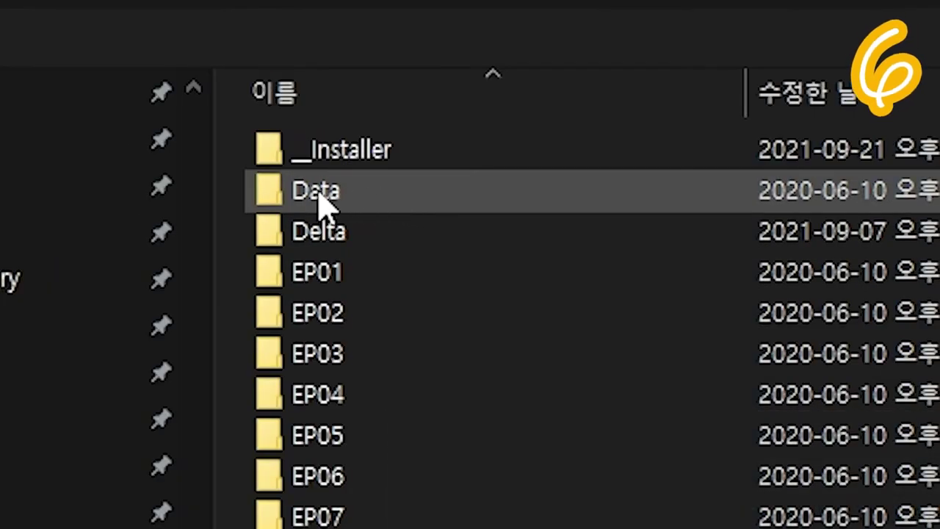
pyautogui.doubleClick(445, 192)
pyautogui.doubleClick(483, 150)
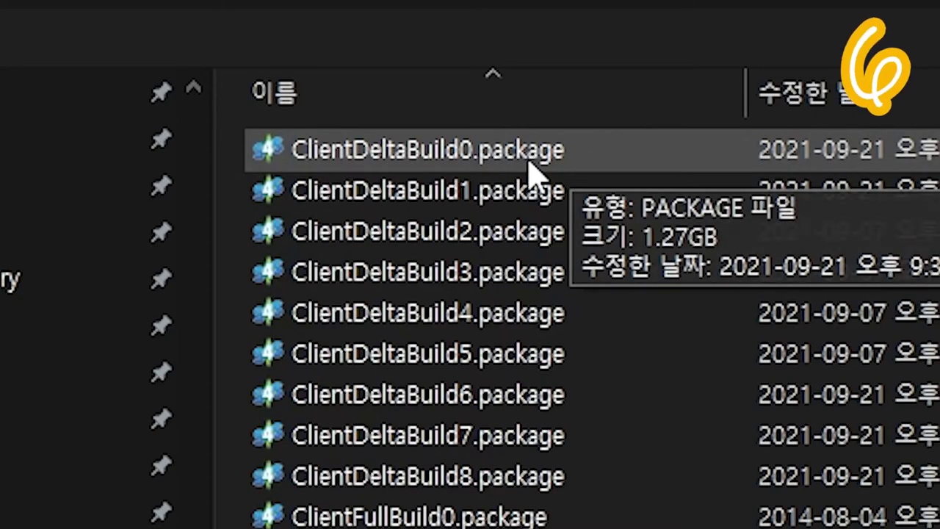
pyautogui.press('BackSpace')
pyautogui.press('BackSpace')
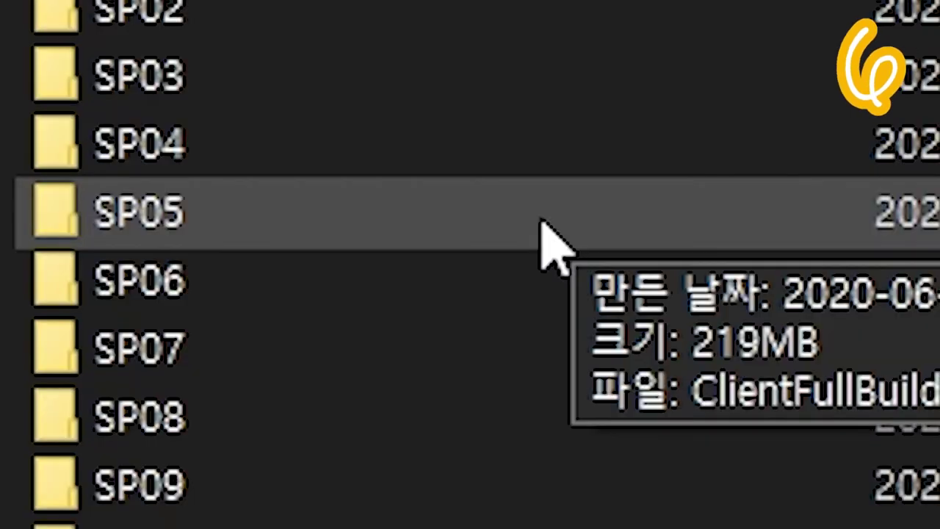
pyautogui.click(244, 369)
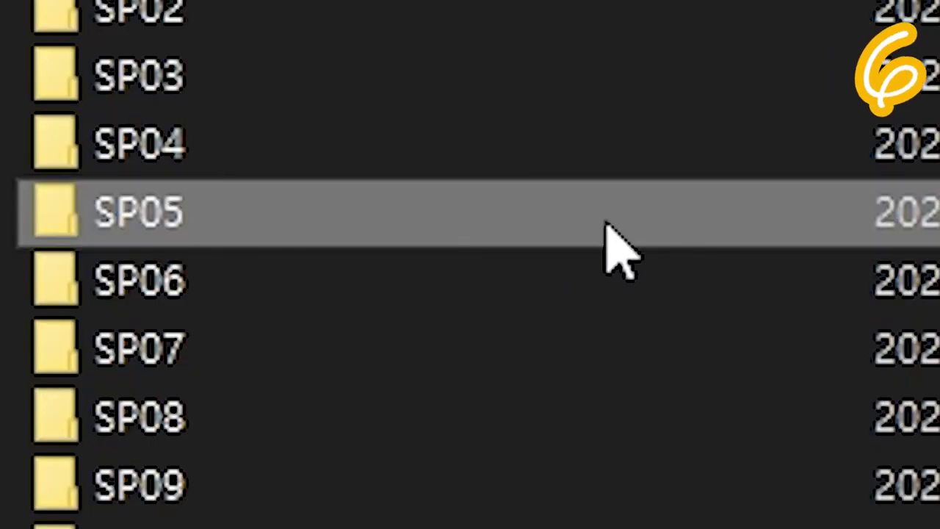
pyautogui.doubleClick(606, 224)
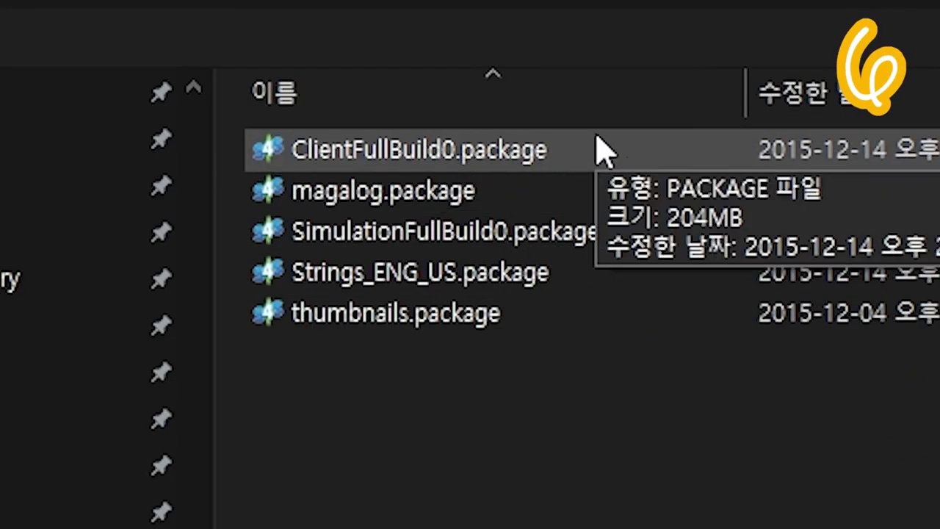
pyautogui.doubleClick(597, 136)
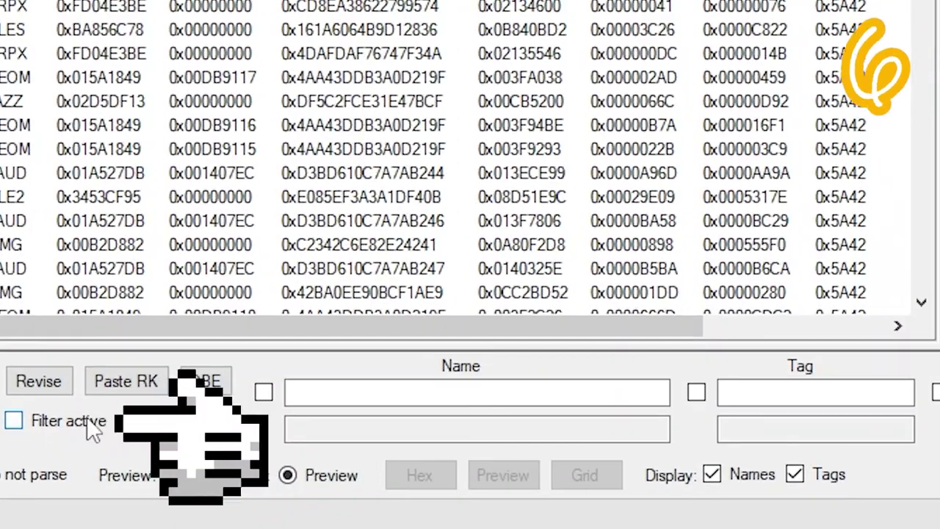
# - Filter resources by the AVI tag and export all of them to EXPORTED SHOWS
pyautogui.click(54, 487)
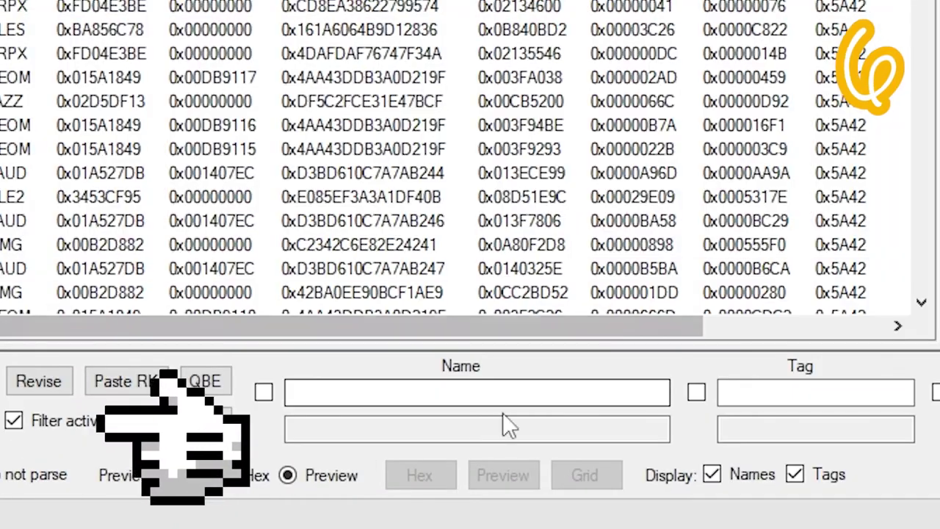
pyautogui.click(726, 392)
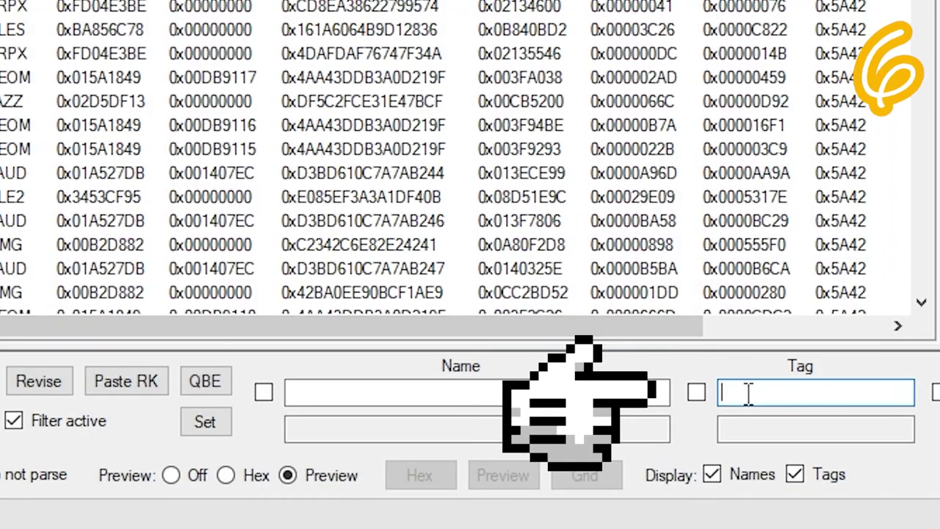
pyautogui.write('AVI')
pyautogui.click(208, 423)
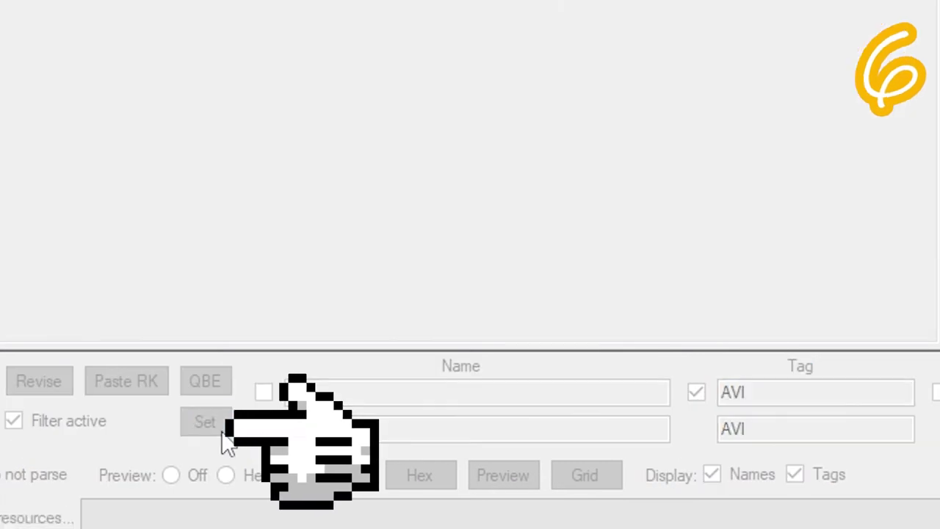
pyautogui.hotkey('ctrl', 'a')
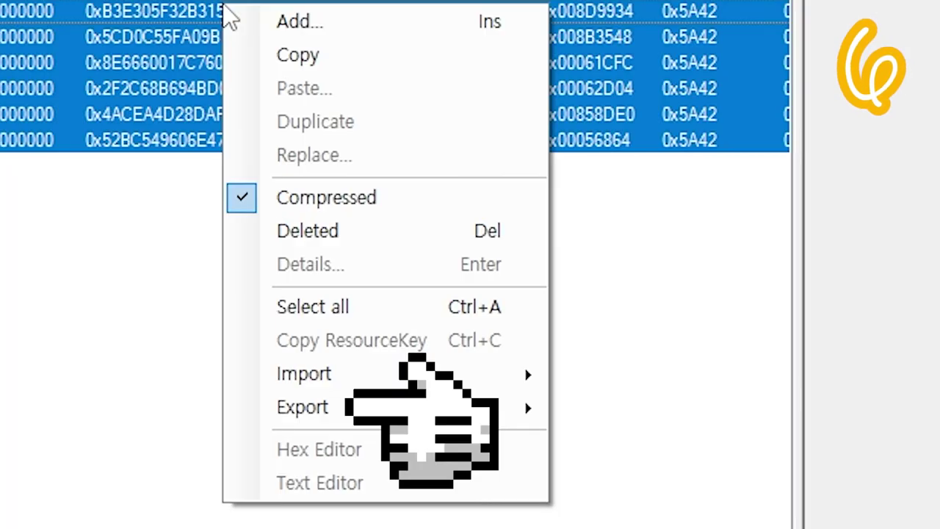
pyautogui.rightClick(193, 175)
pyautogui.moveTo(258, 304)
pyautogui.click(609, 412)
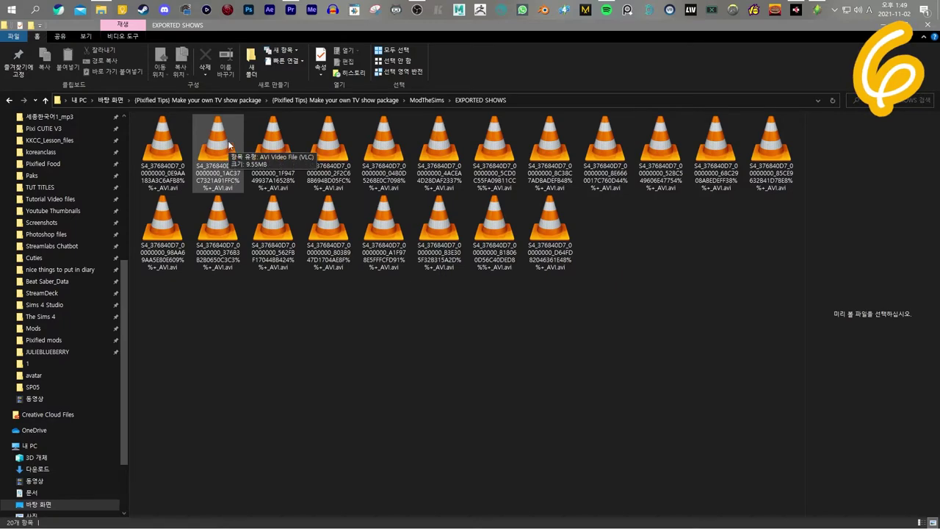
# - Rename vid1OFFICIALofficial.vp6 to the second clip's name, S4_376840D7_00000000_1AC37C7321A91FFC%%+_AVI.vp6
pyautogui.doubleClick(228, 143)
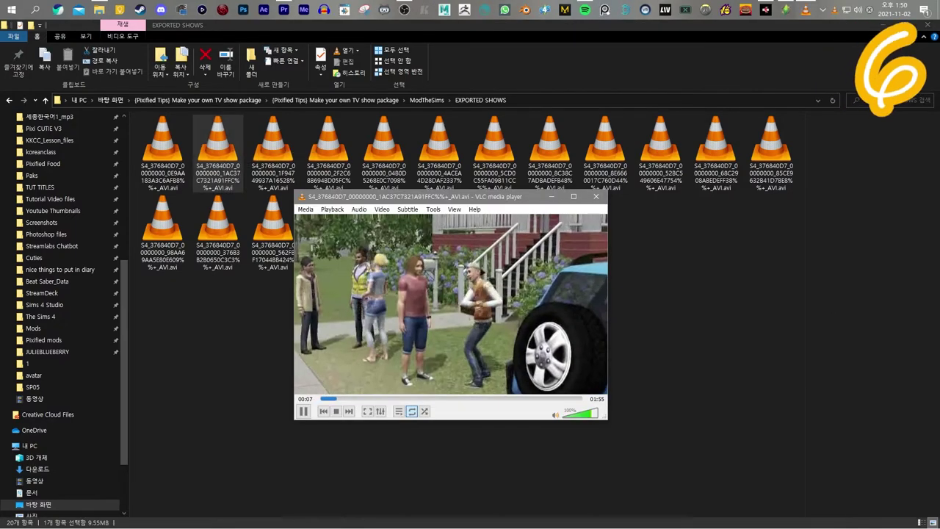
pyautogui.press('F2')
pyautogui.hotkey('ctrl', 'c')
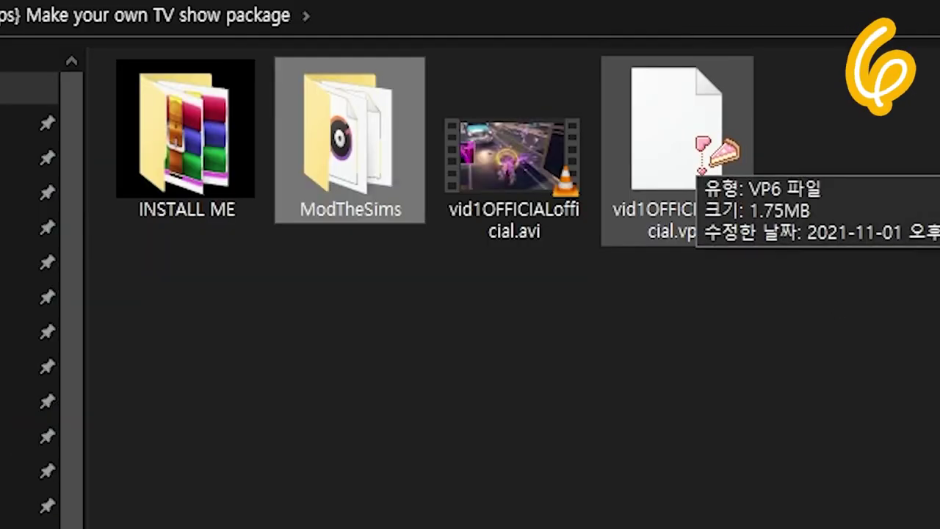
pyautogui.rightClick(716, 151)
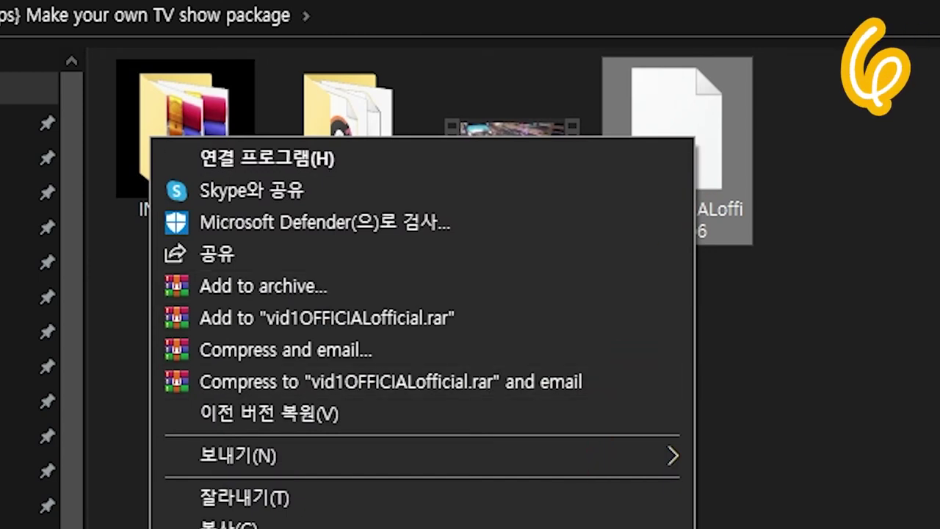
pyautogui.press('m')
pyautogui.hotkey('ctrl', 'v')
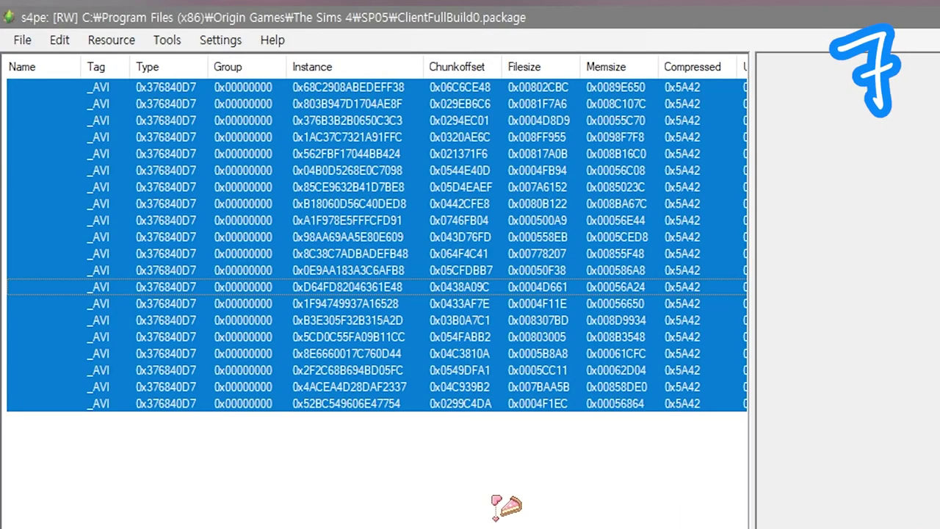
# - Create a new empty package in s4pe
pyautogui.click(375, 501)
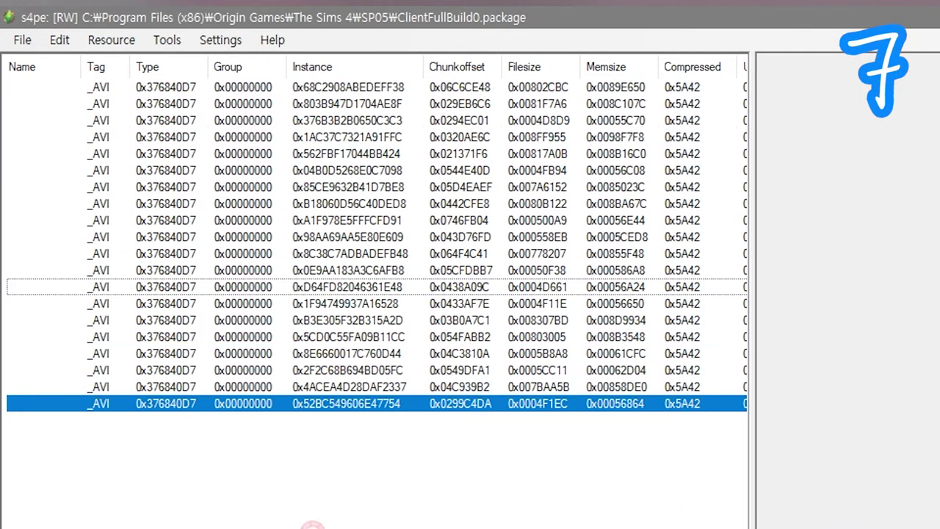
pyautogui.click(22, 40)
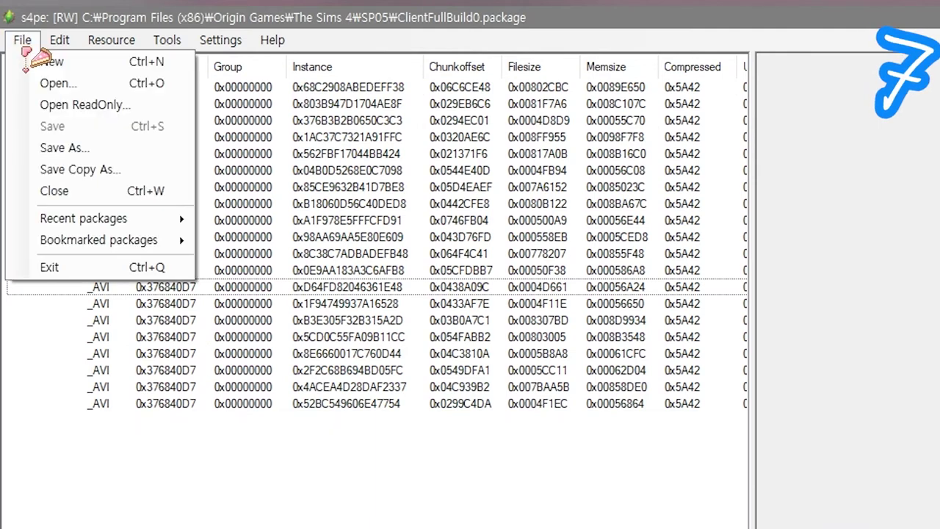
pyautogui.click(59, 62)
# - Import the renamed vp6 as _AVI resource 0x1AC37C7321A91FFC without resource name, and save the package
pyautogui.rightClick(87, 79)
pyautogui.moveTo(169, 316)
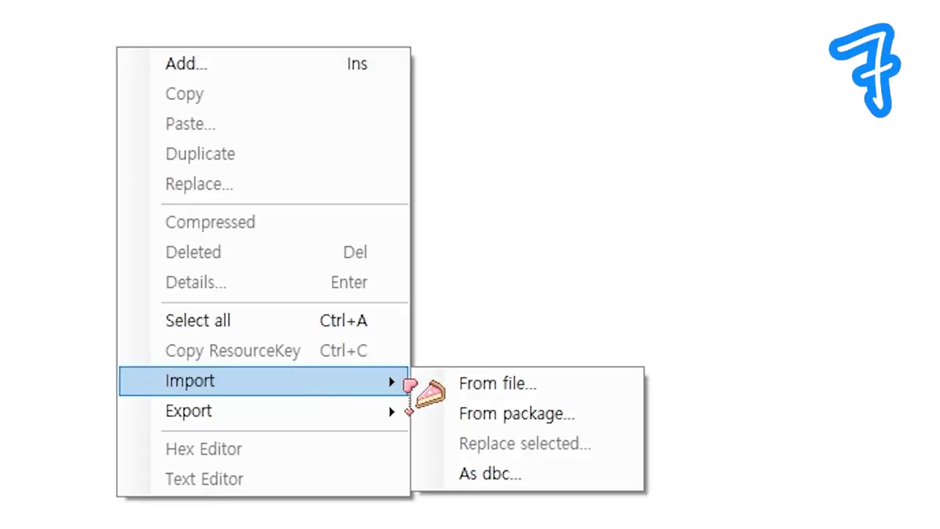
pyautogui.click(472, 383)
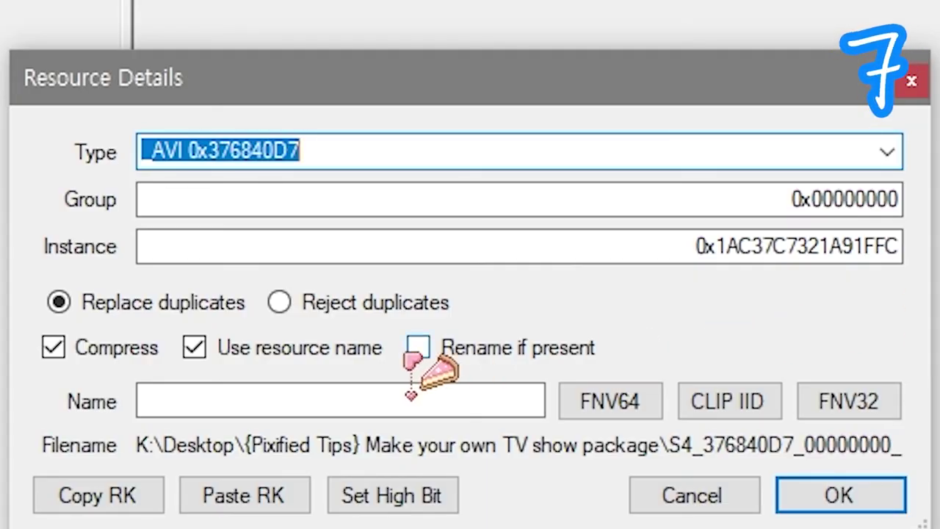
pyautogui.click(313, 360)
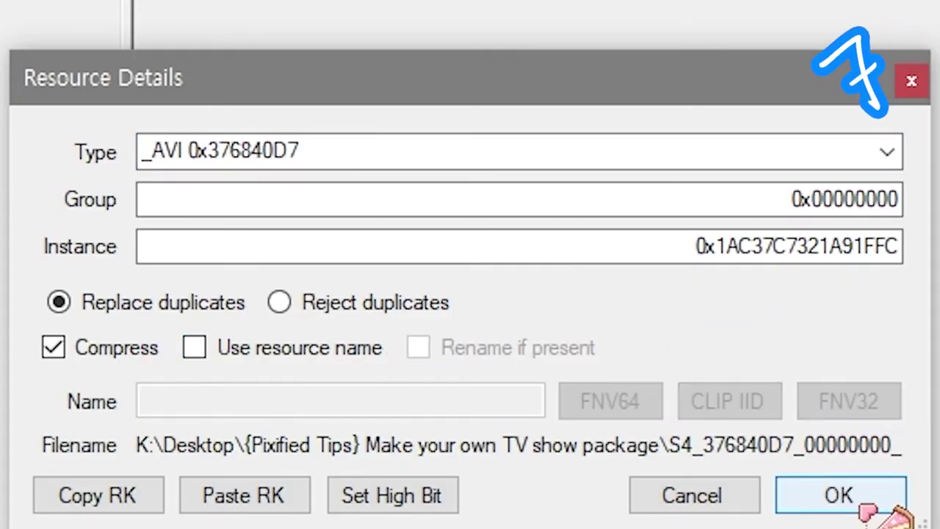
pyautogui.click(840, 496)
pyautogui.click(42, 64)
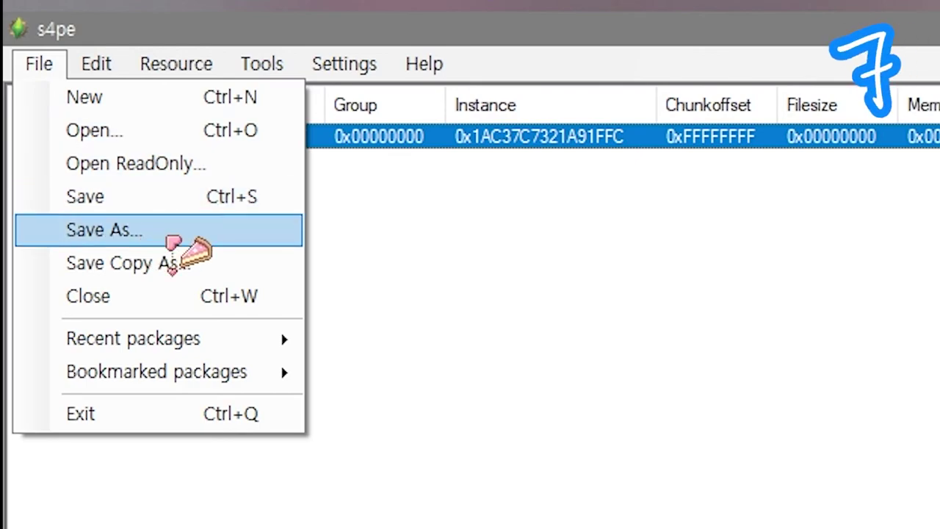
pyautogui.click(169, 234)
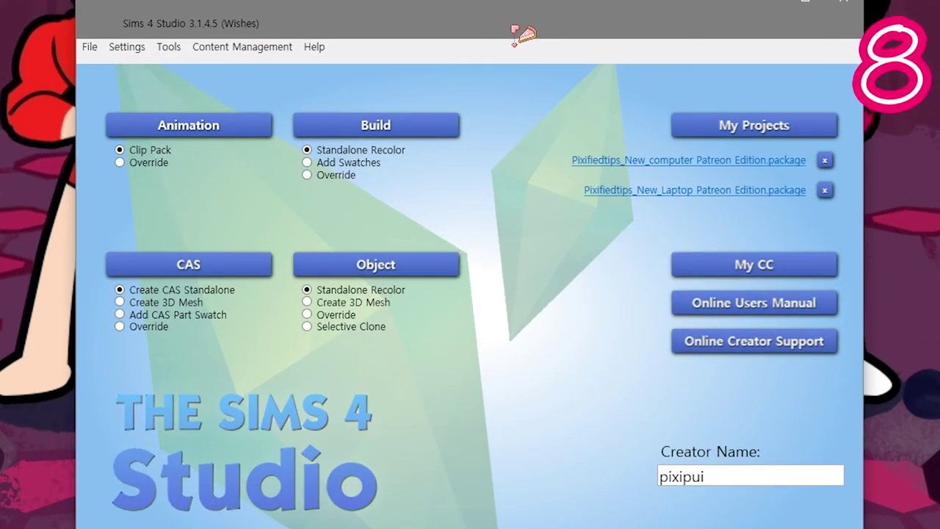
# - Find all 'moonlight massacre' strings with String Table Lookup and save them as a TEXTINFORMATION package
pyautogui.click(175, 50)
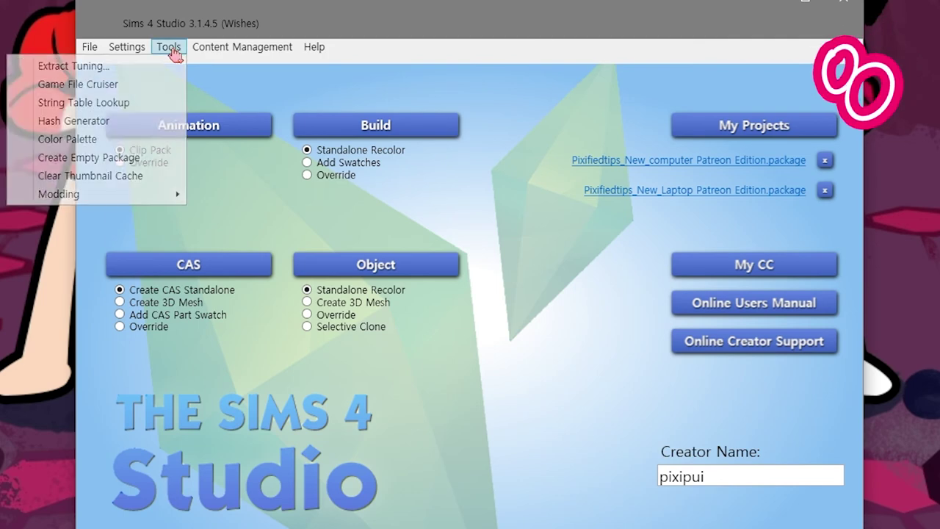
pyautogui.click(181, 103)
pyautogui.write('moonli')
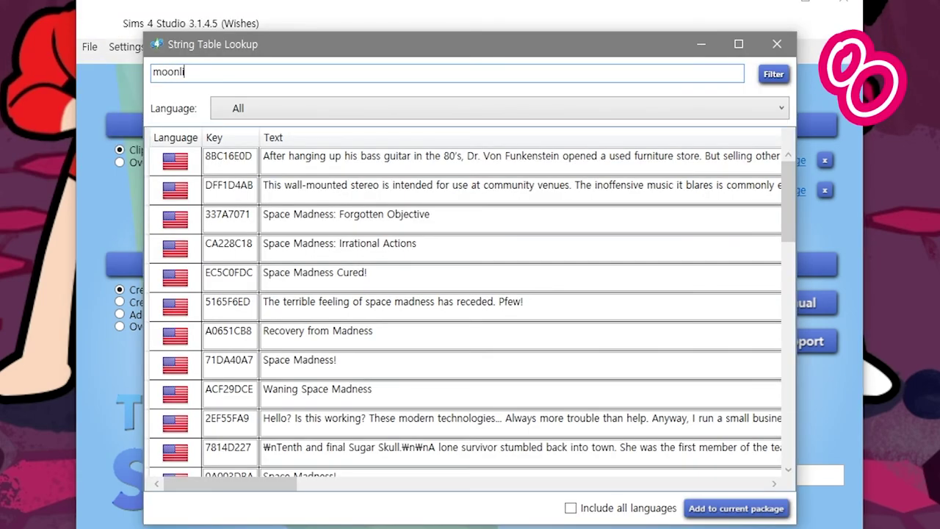
pyautogui.write('ght massacre')
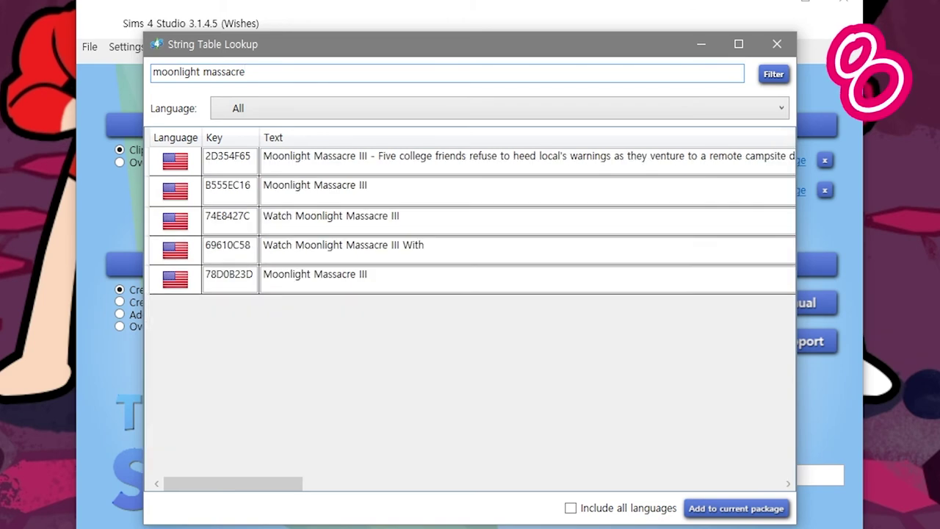
pyautogui.keyDown('shift'); pyautogui.click(420, 283); pyautogui.keyUp('shift')
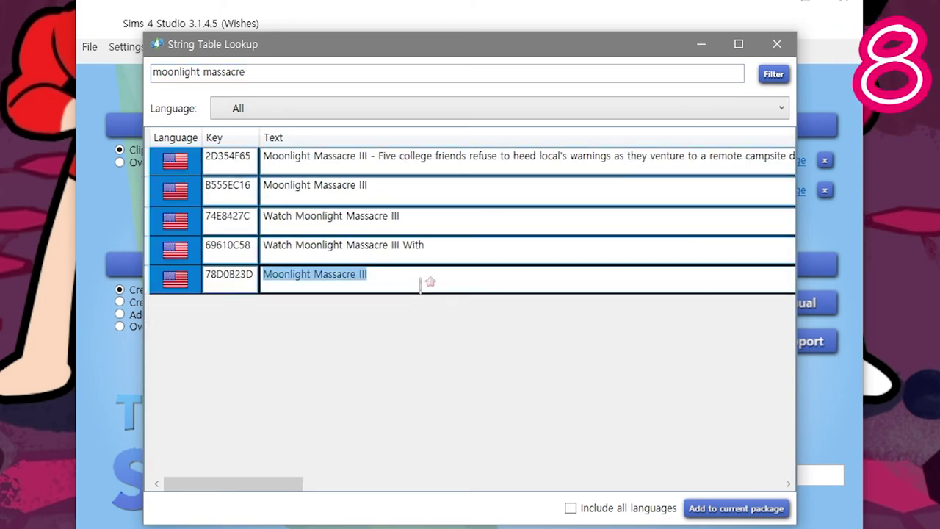
pyautogui.click(705, 508)
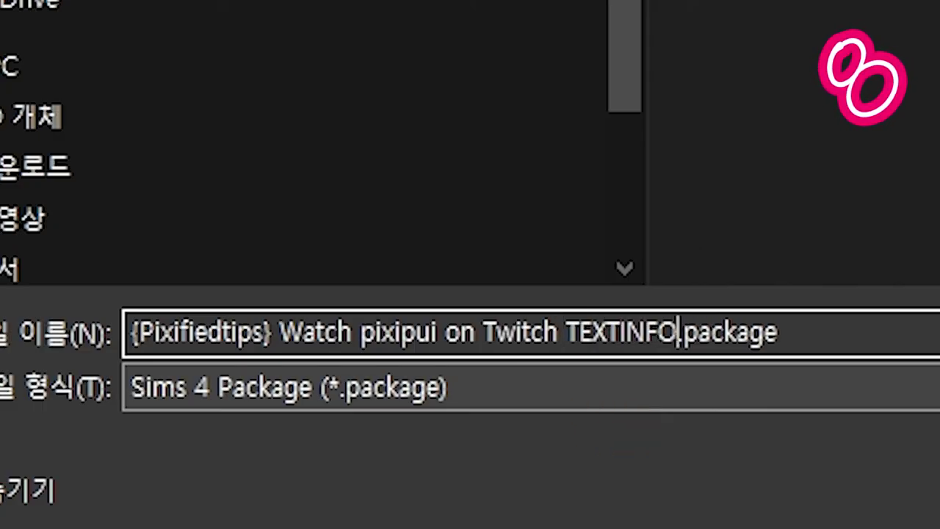
pyautogui.write('RMATION')
pyautogui.press('Return')
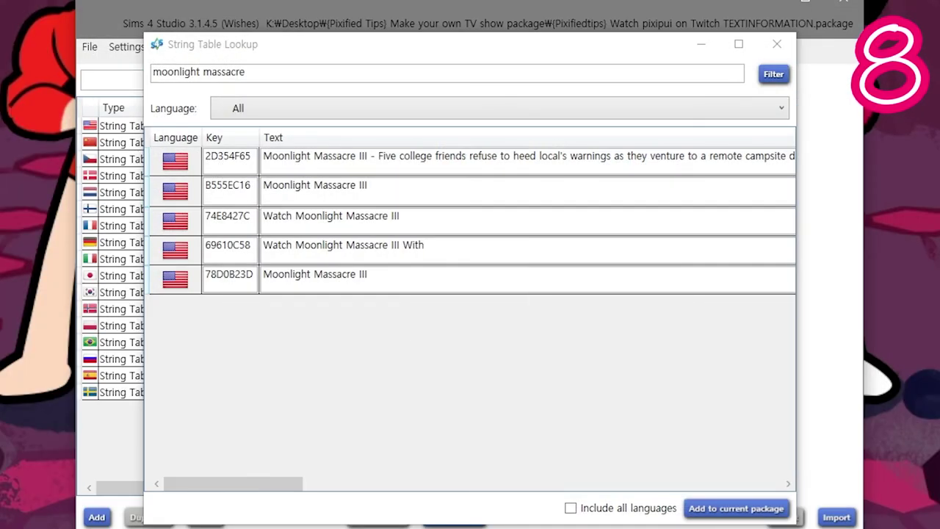
# - Delete every non-English string table from the package, keeping only the English one
pyautogui.click(779, 44)
pyautogui.click(174, 143)
pyautogui.keyDown('shift'); pyautogui.click(220, 392); pyautogui.keyUp('shift')
pyautogui.click(205, 517)
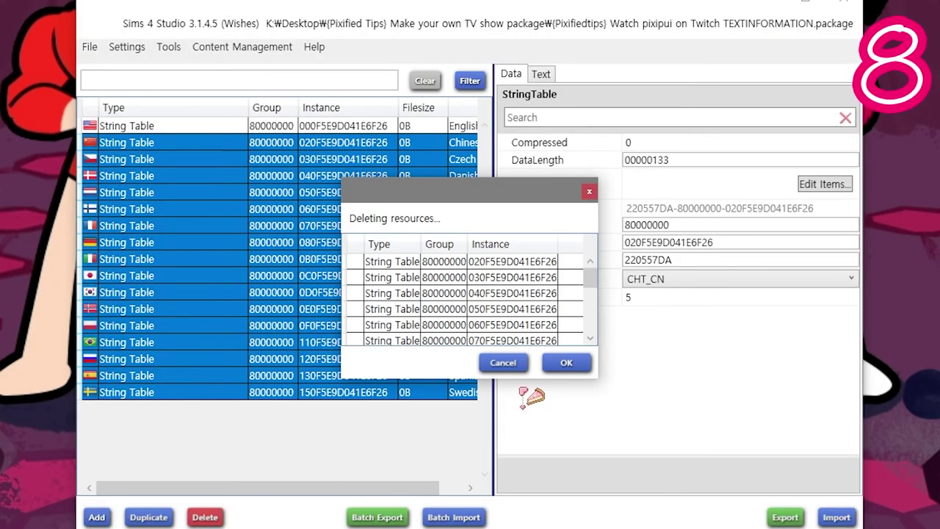
pyautogui.click(566, 362)
# - Retitle the English Moonlight Massacre III string entries for the new show and save them
pyautogui.click(836, 187)
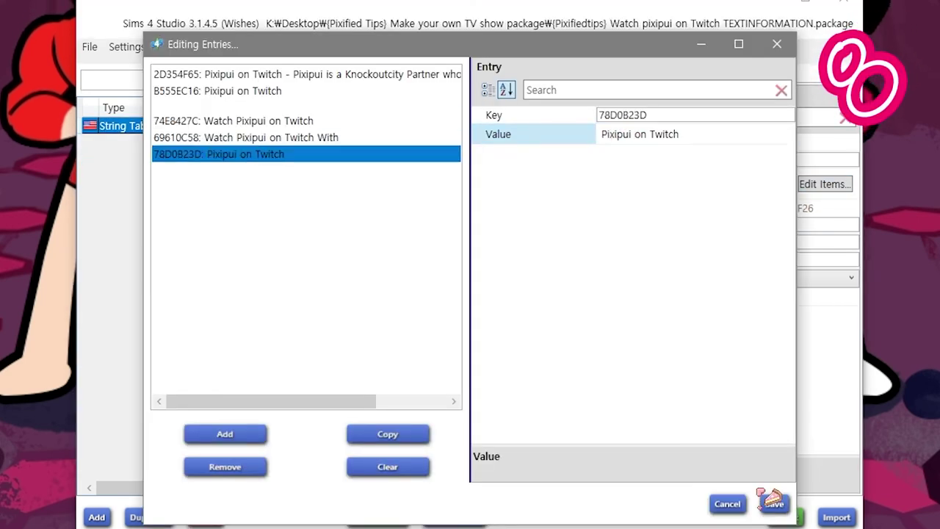
pyautogui.click(774, 504)
pyautogui.click(733, 520)
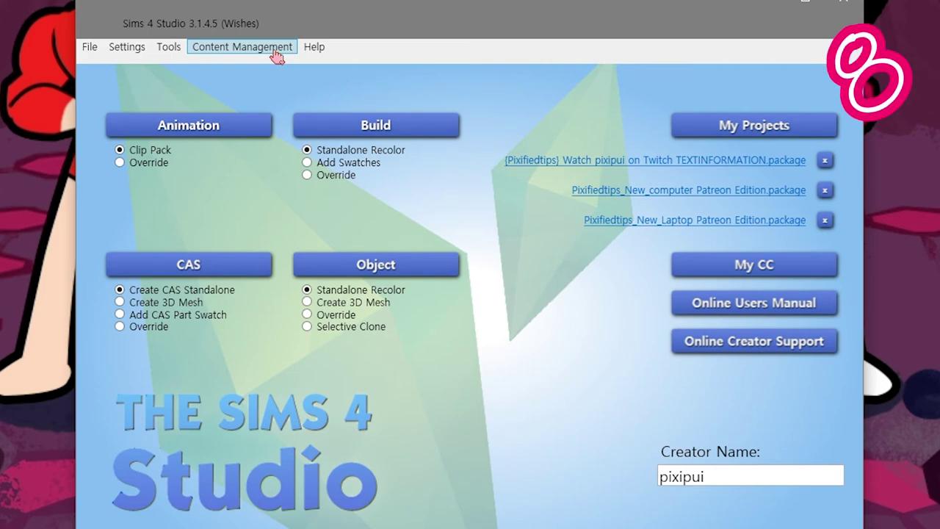
pyautogui.click(277, 51)
# - Choose the custom show under Watch Movie so the TV plays the converted video
pyautogui.click(200, 65)
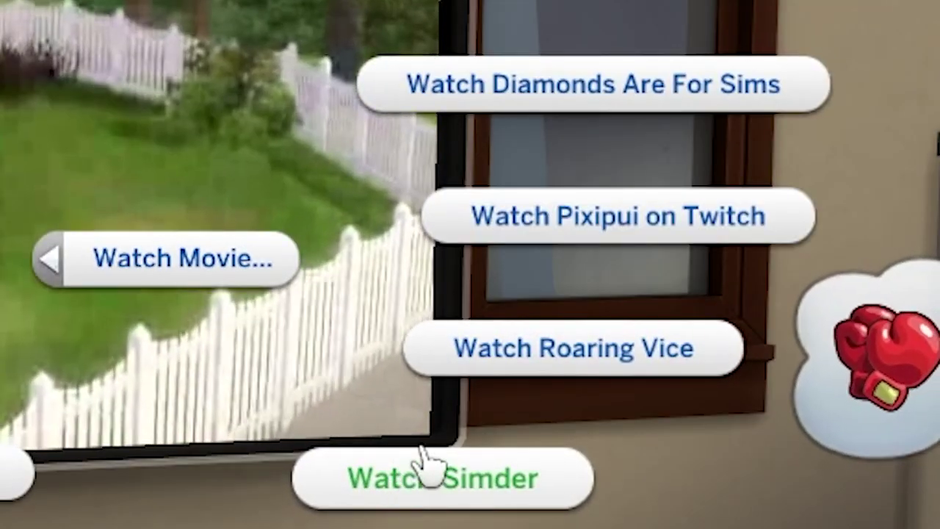
pyautogui.click(497, 279)
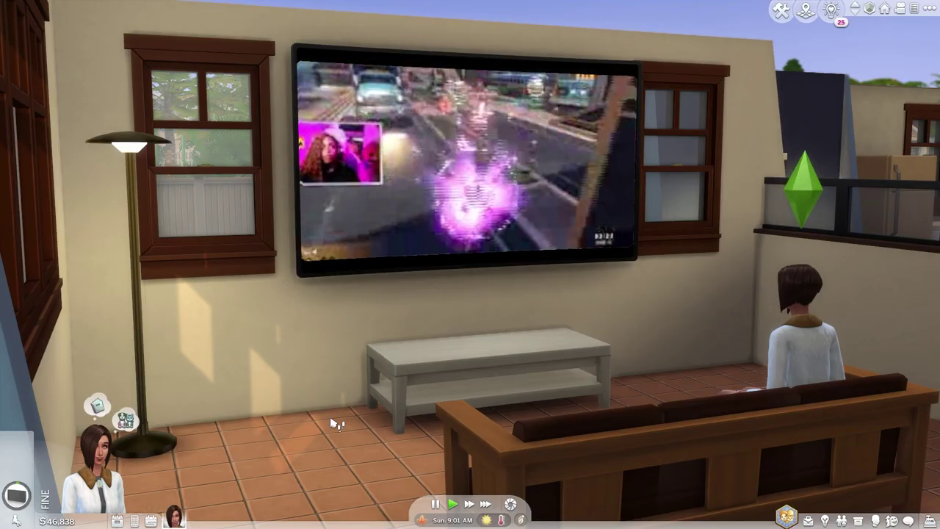